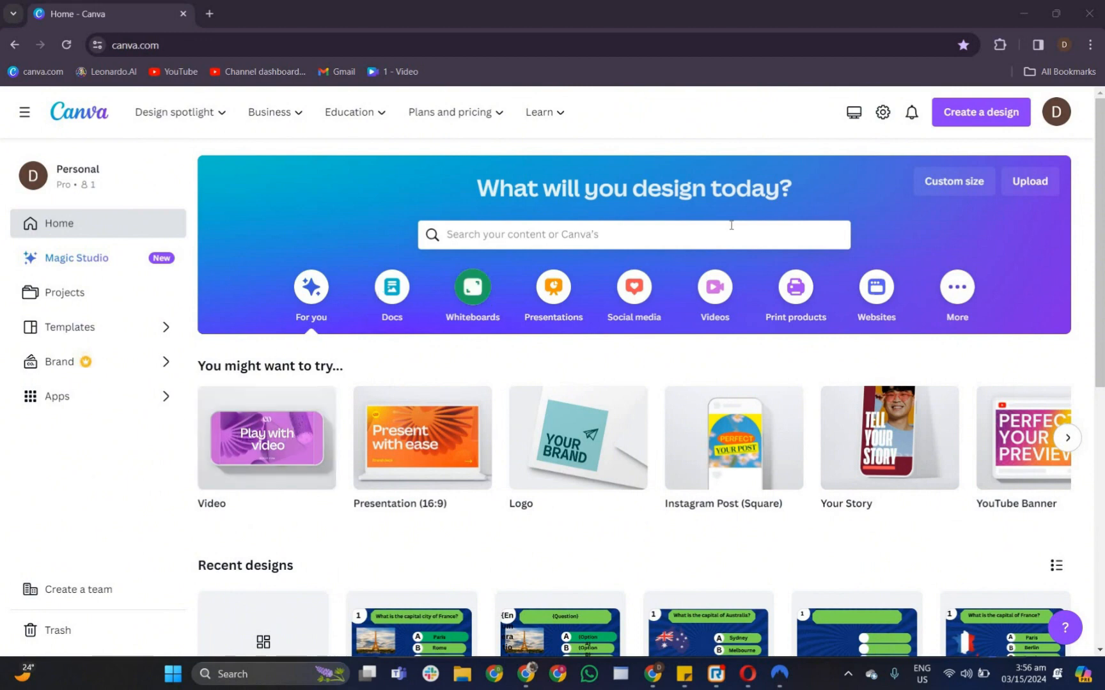
- Start a new YouTube Video design from the Videos category
left_click(724, 298)
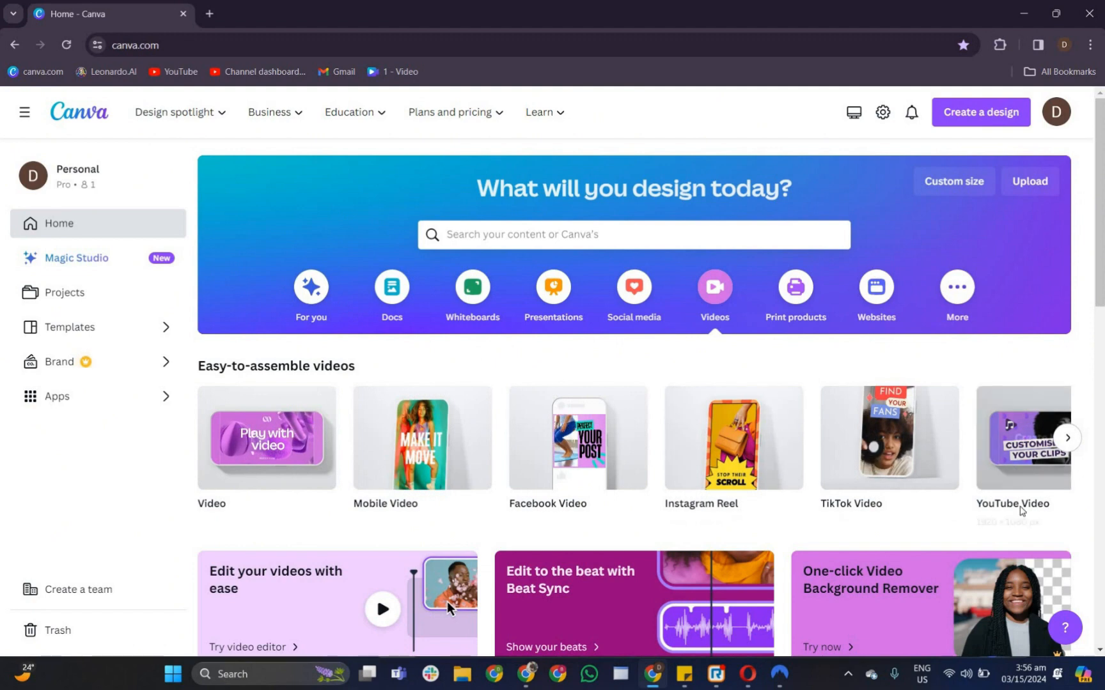
left_click(1016, 471)
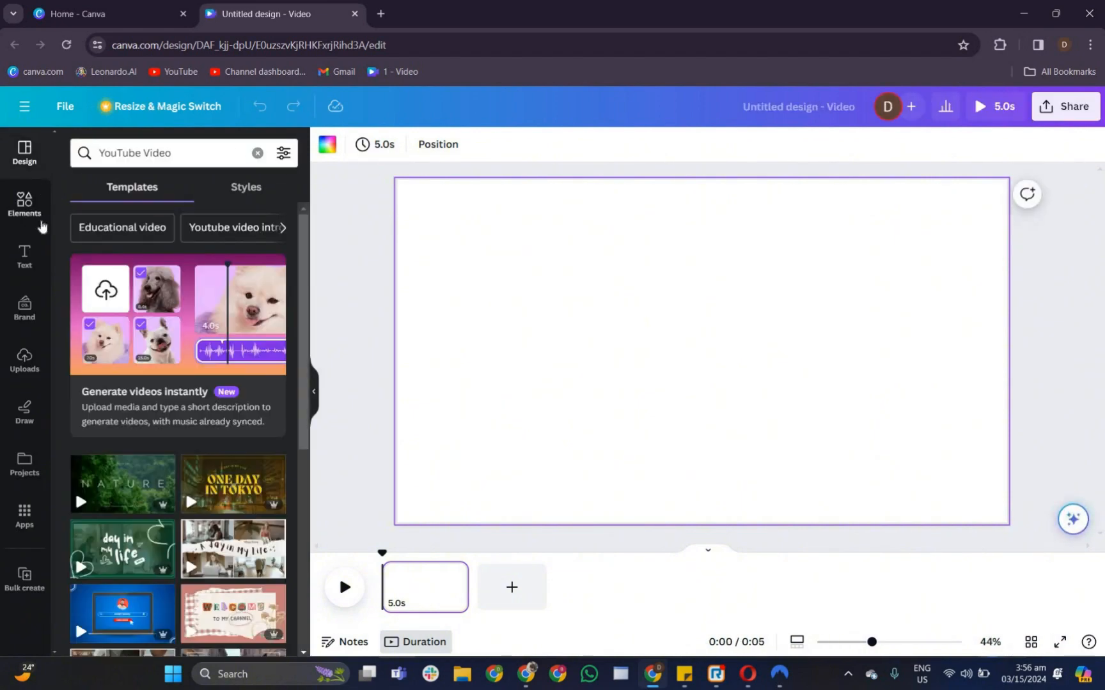
- Search elements for spiral background, add the blue spiral video, and stretch it to fill the page
left_click(25, 205)
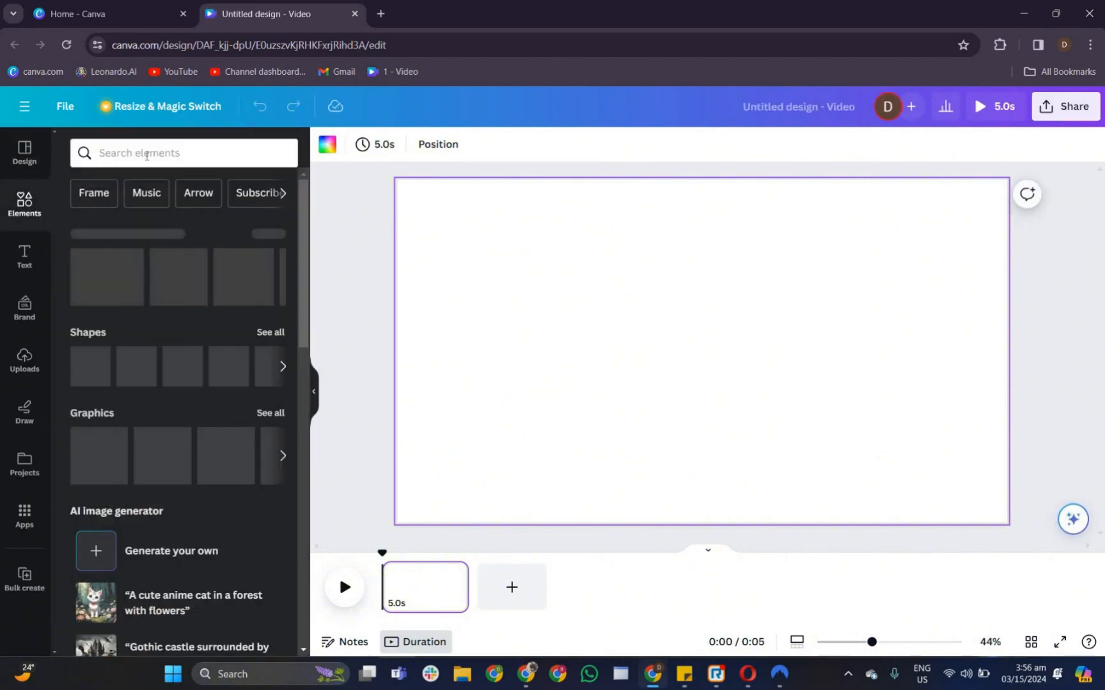
left_click(146, 154)
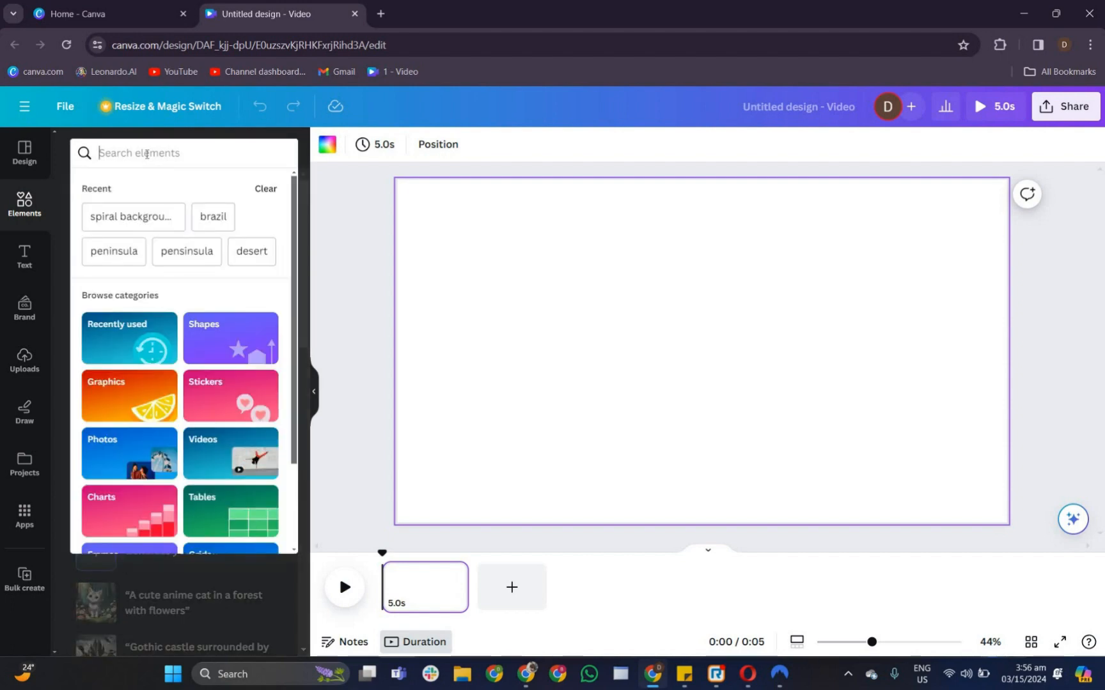
type("spiral background")
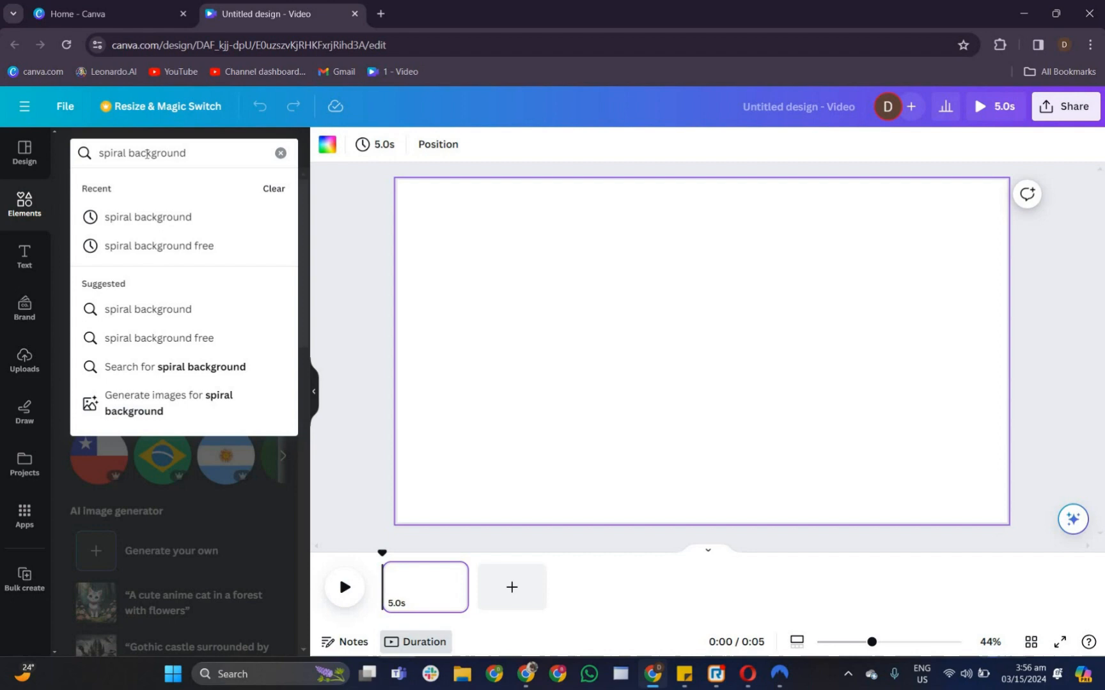
key("Return")
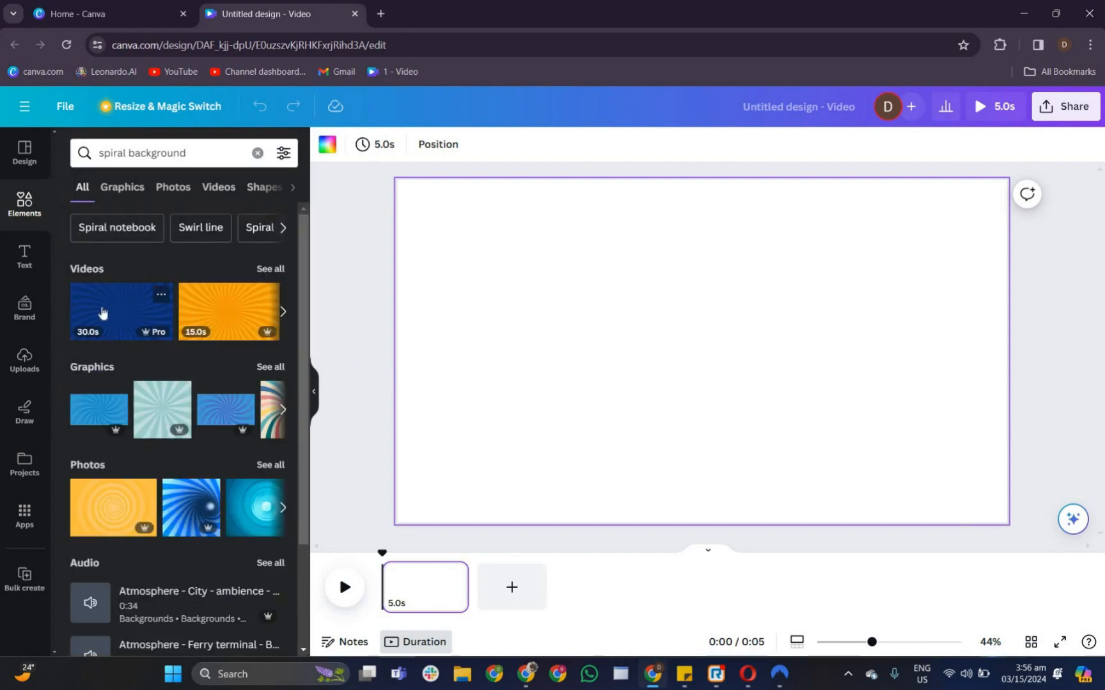
left_click_drag(207, 321, 1016, 535)
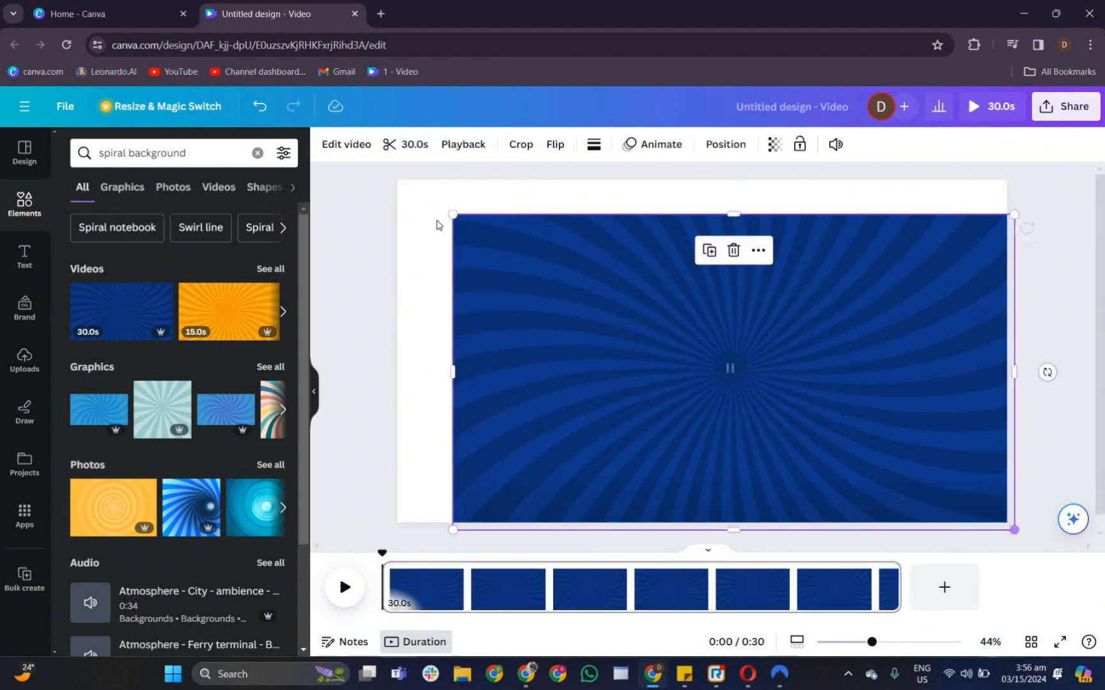
left_click_drag(451, 214, 376, 171)
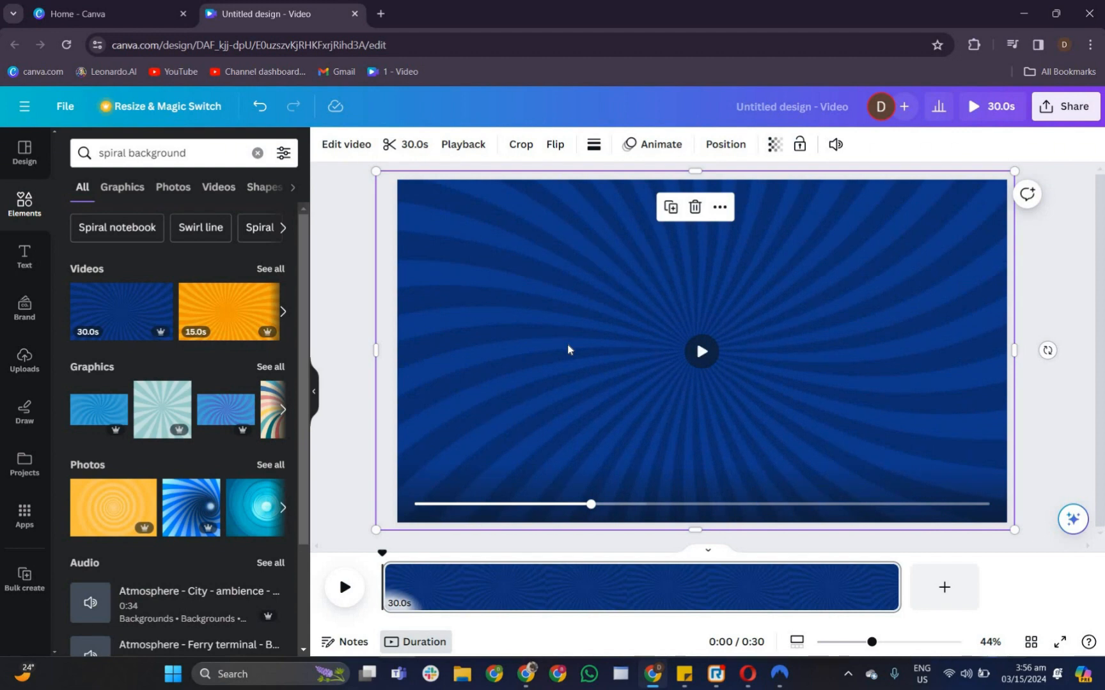
- Add a shape, turn it into a white circle, and move it to the page's top-left corner
key("r")
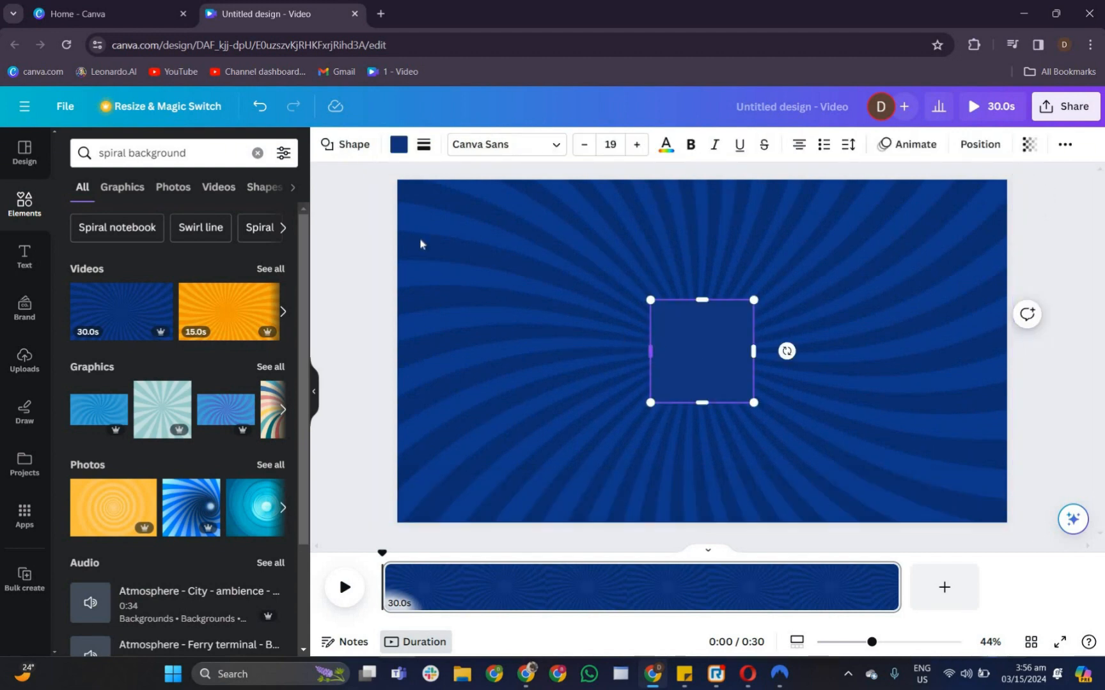
left_click(346, 144)
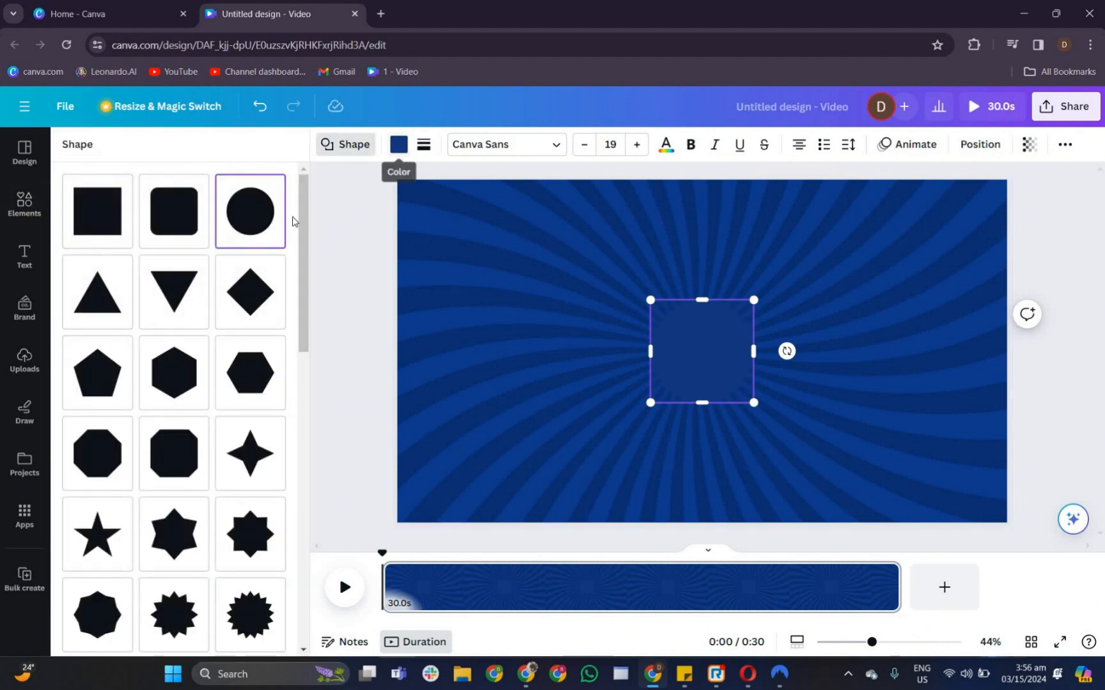
left_click(398, 144)
left_click(200, 237)
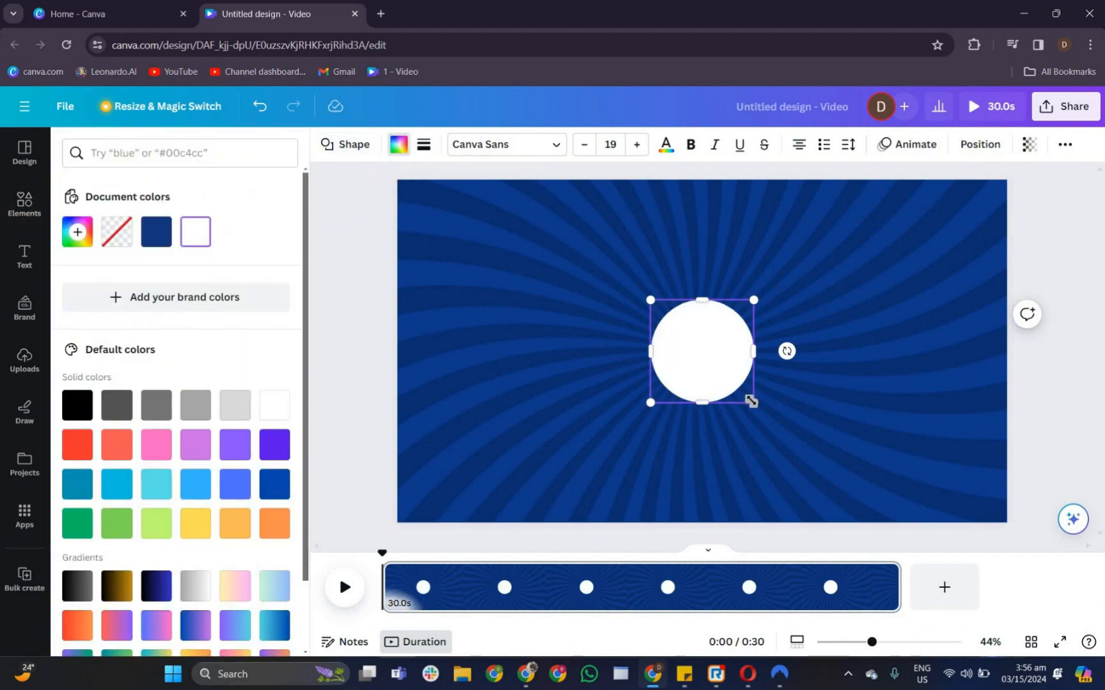
left_click_drag(725, 385, 430, 223)
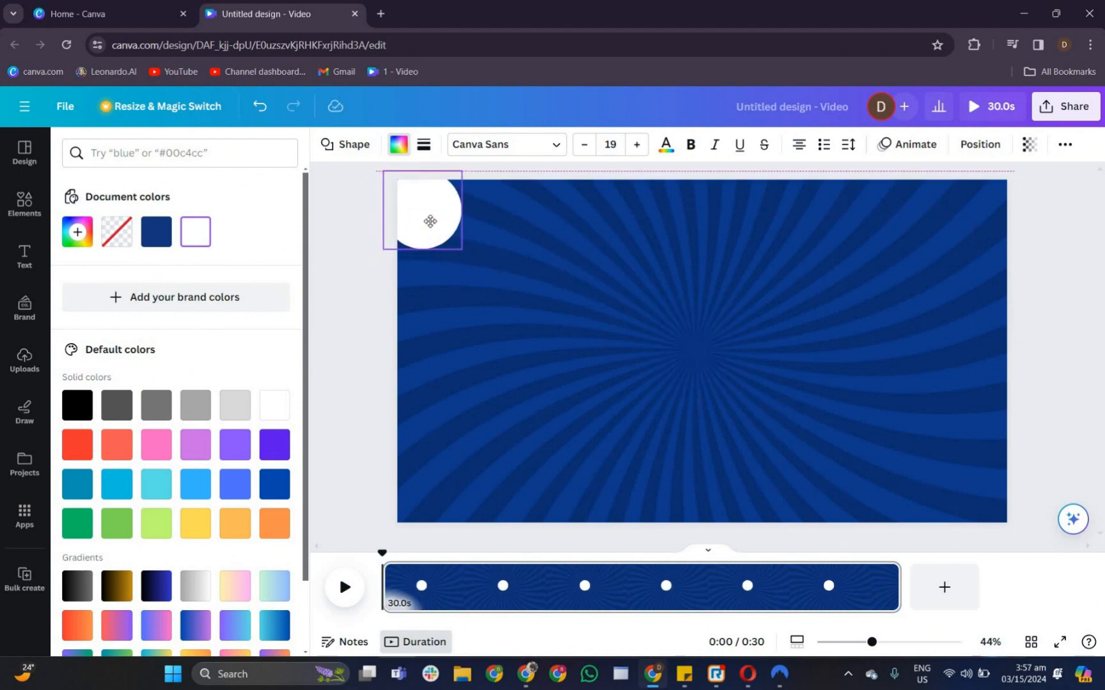
- Add a new square shape and color it green
left_click(544, 275)
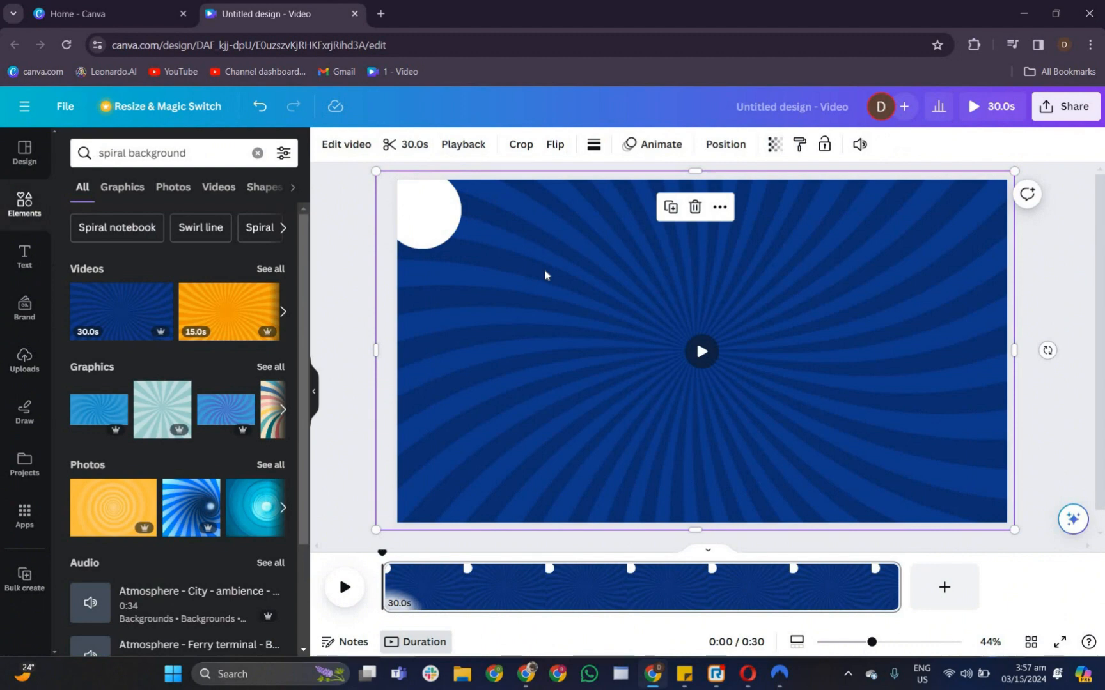
key("r")
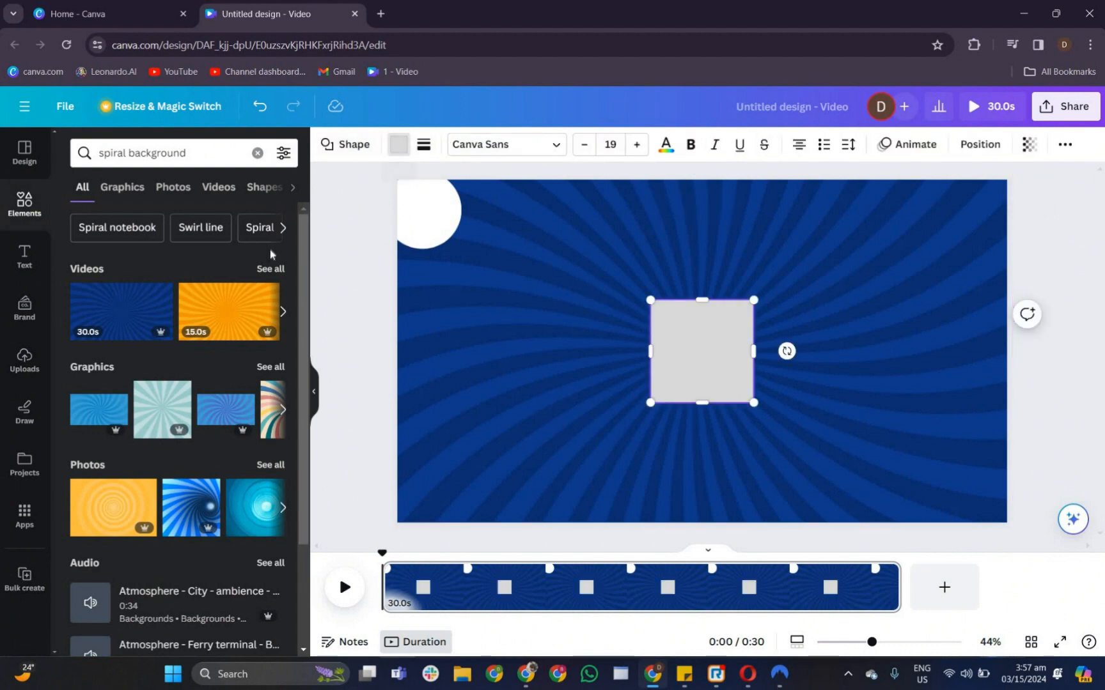
left_click(399, 146)
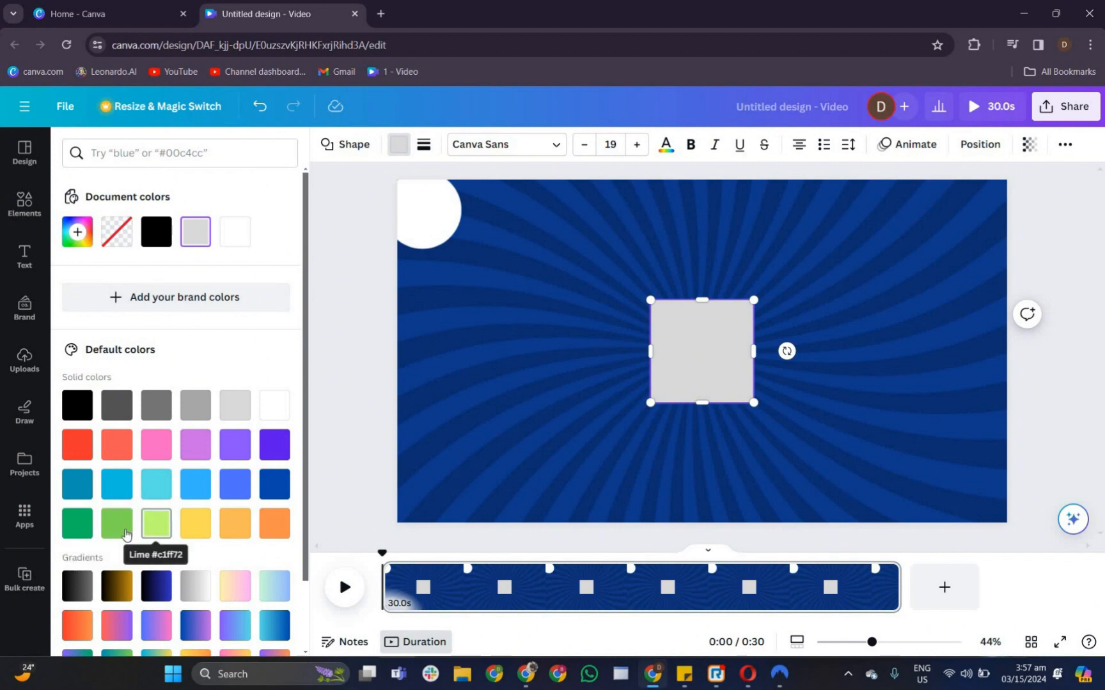
left_click(123, 534)
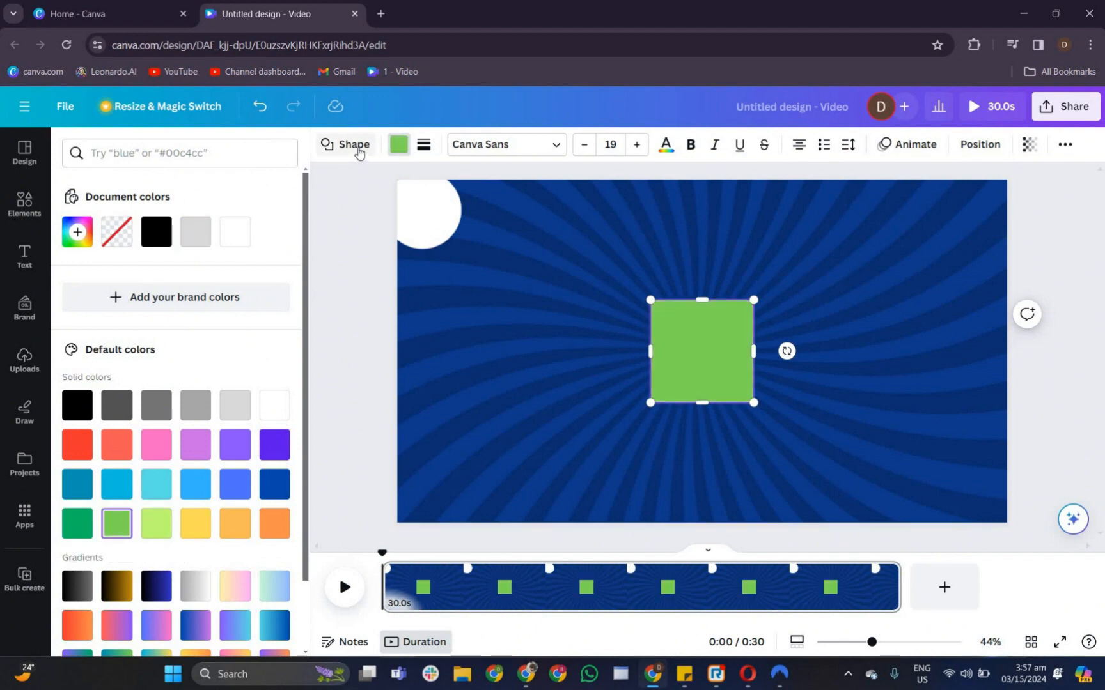
- Change the green square into the cut-corner octagon shape and stretch it into a wide, short banner
left_click(355, 145)
left_click(173, 453)
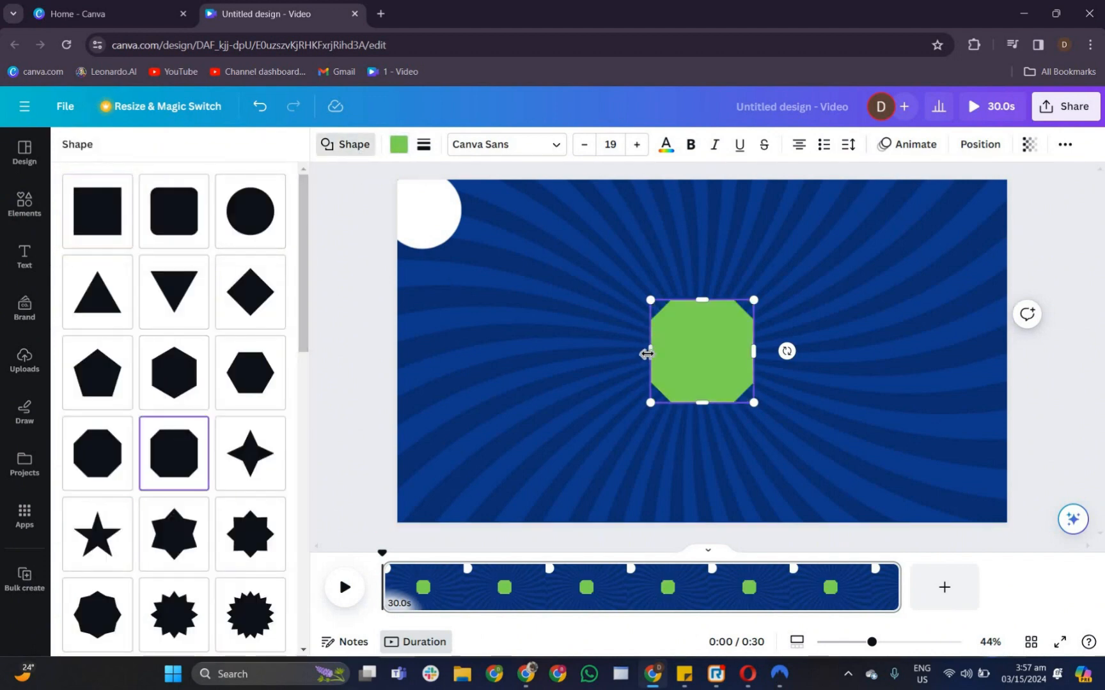
left_click_drag(551, 338, 503, 333)
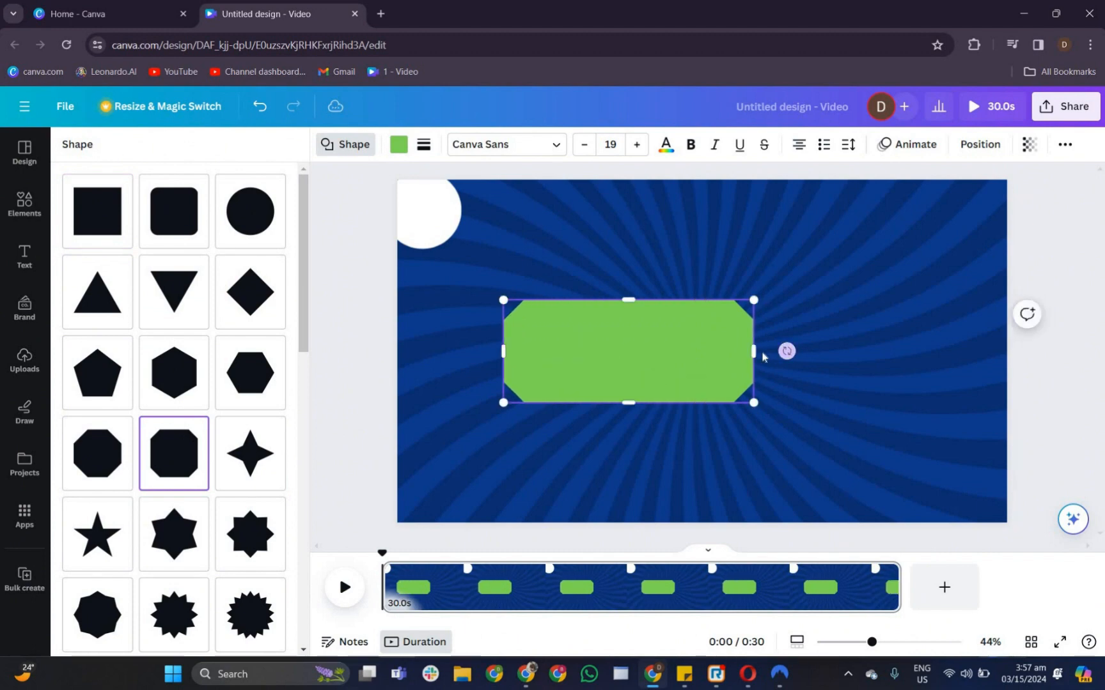
left_click_drag(755, 352, 938, 371)
left_click_drag(725, 401, 721, 380)
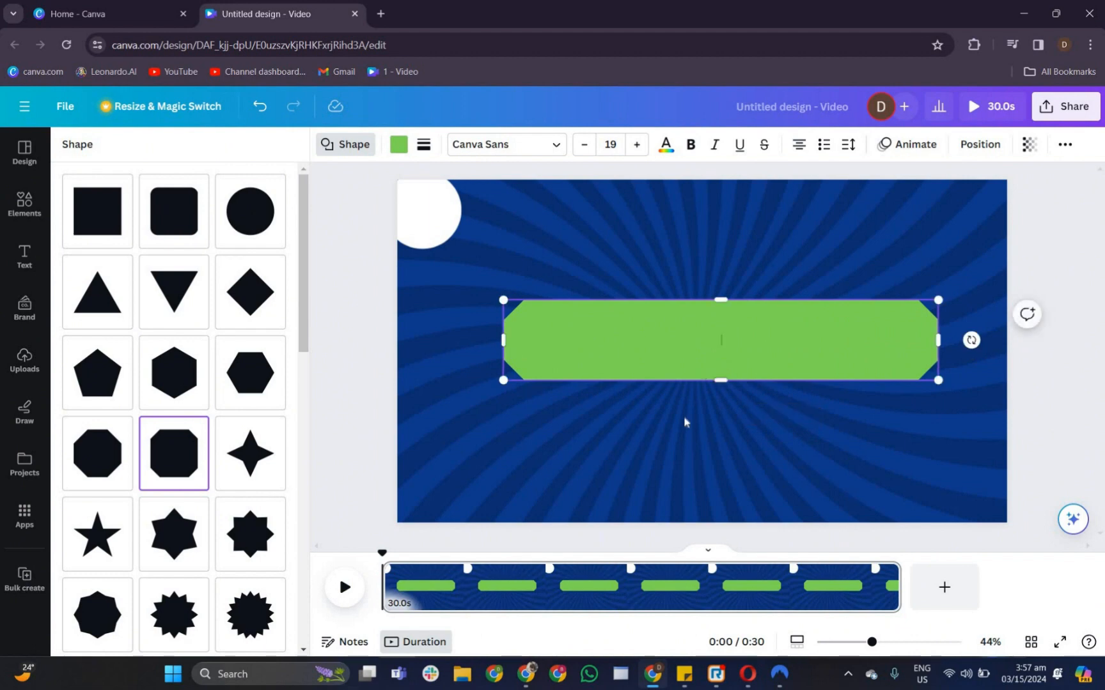
- Move the green banner to the top of the page
left_click(691, 366)
left_click_drag(650, 311, 671, 236)
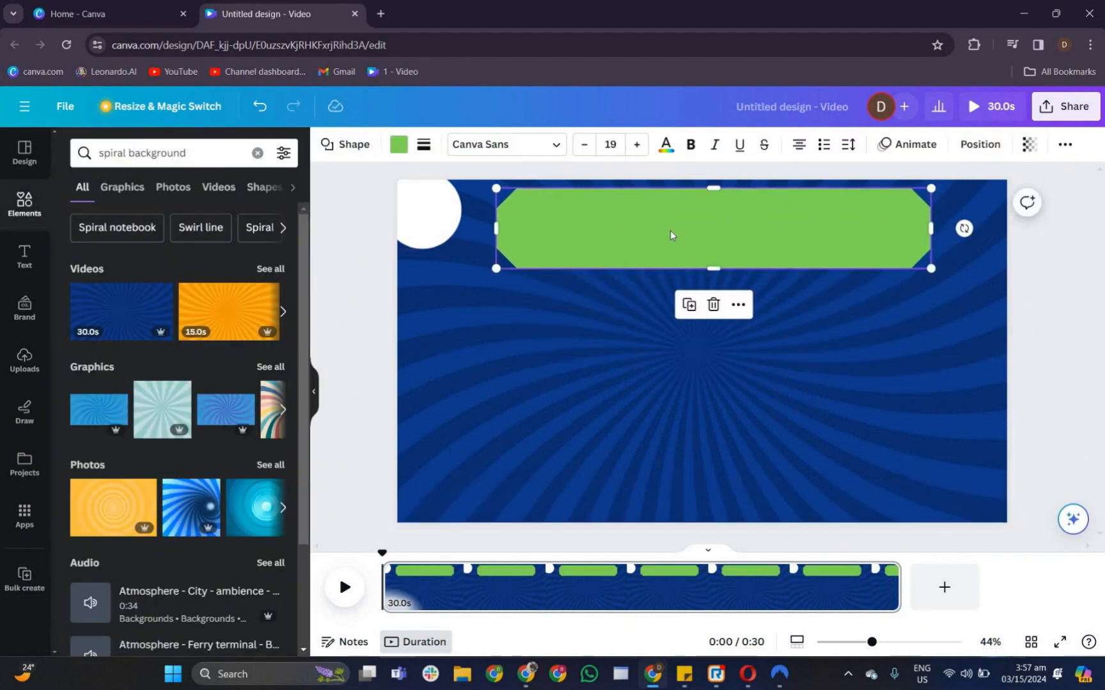
left_click(768, 420)
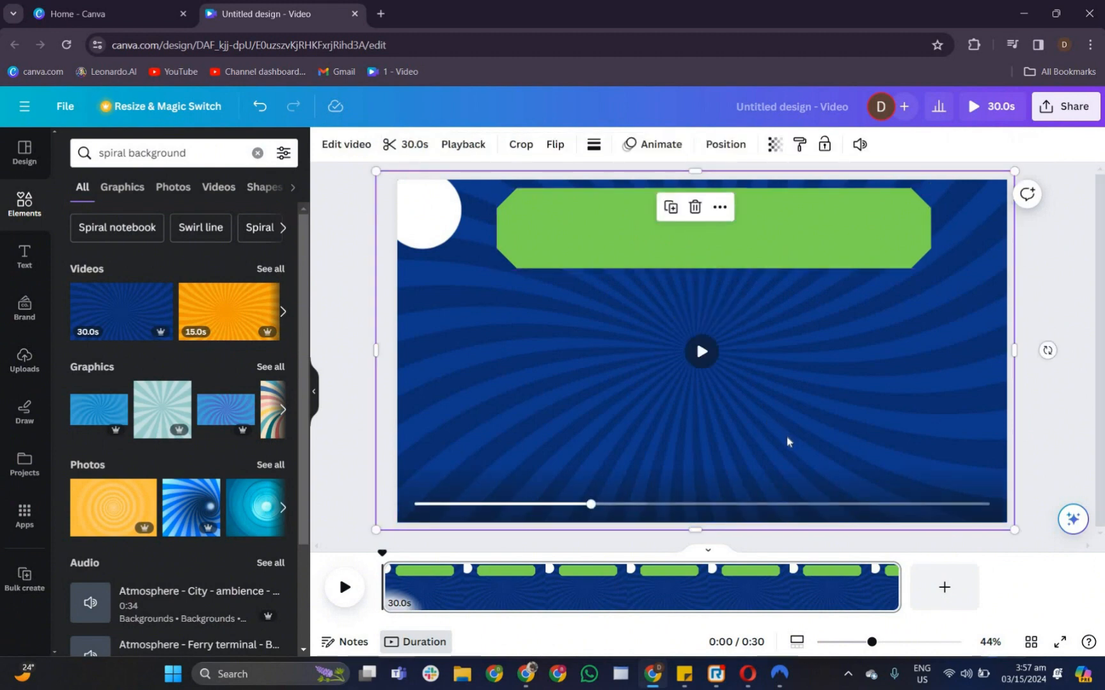
- Add another green shape, change it to a pill-shaped bar, widen it, and place it on the right below the banner
key("r")
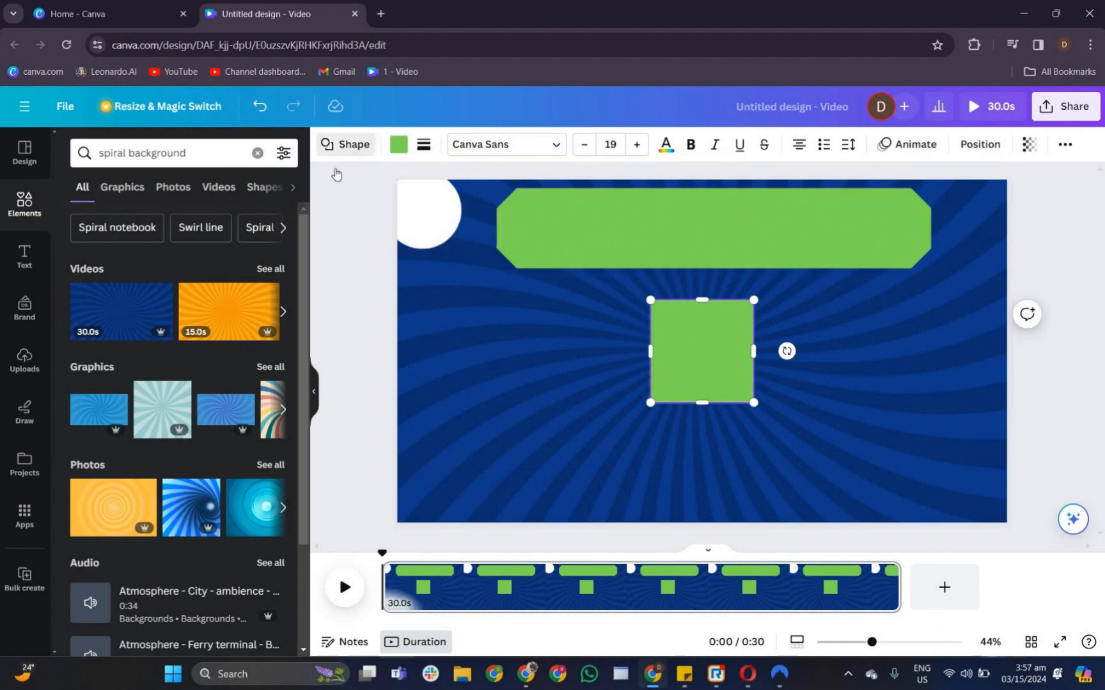
left_click(354, 145)
scroll(104, 518, "down", 4)
scroll(104, 518, "down", 5)
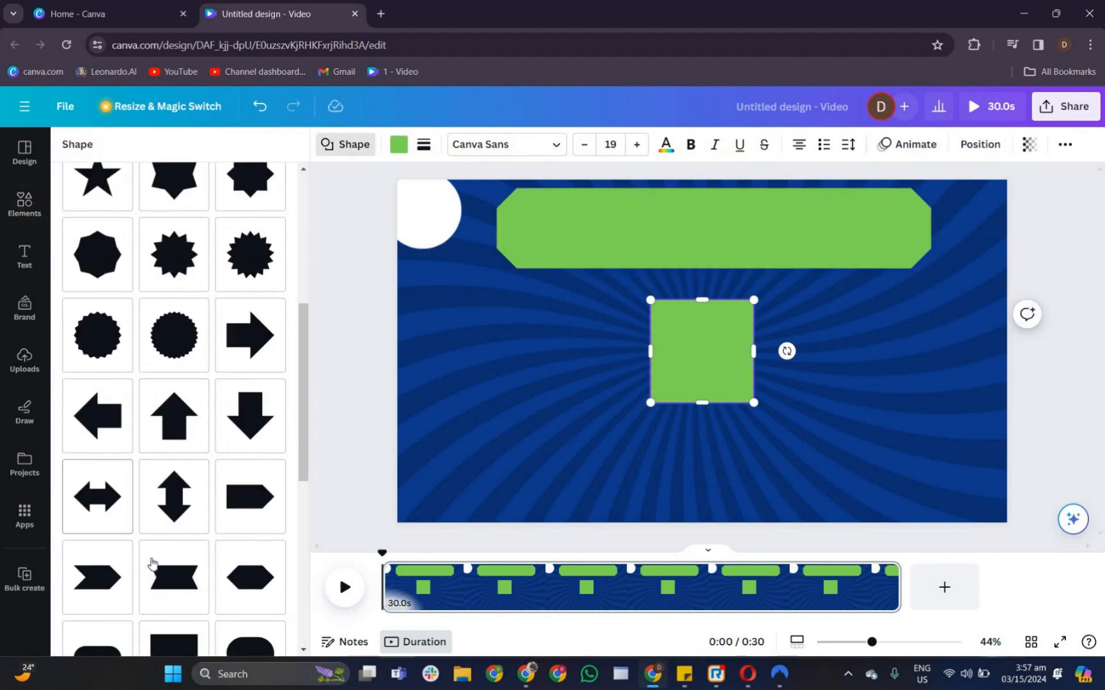
left_click(97, 441)
left_click_drag(755, 324, 918, 329)
left_click_drag(771, 349, 842, 346)
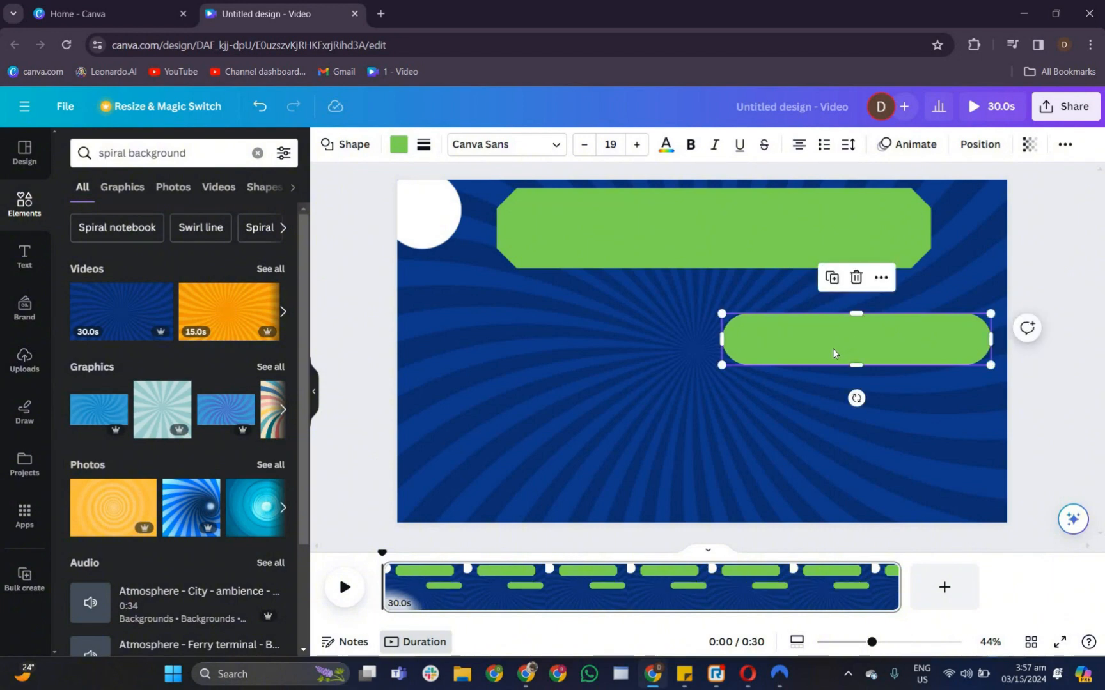
- Duplicate the pill bar twice and stack the copies evenly spaced beneath the first bar
key("ctrl+d")
key("ctrl+d")
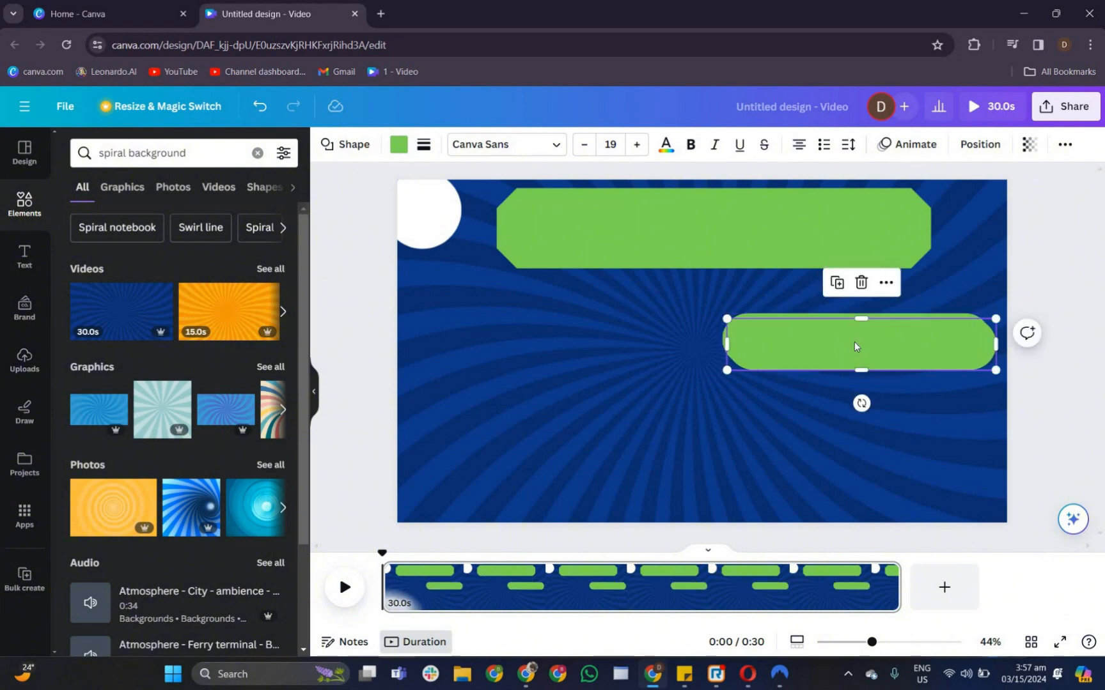
left_click_drag(853, 339, 911, 477)
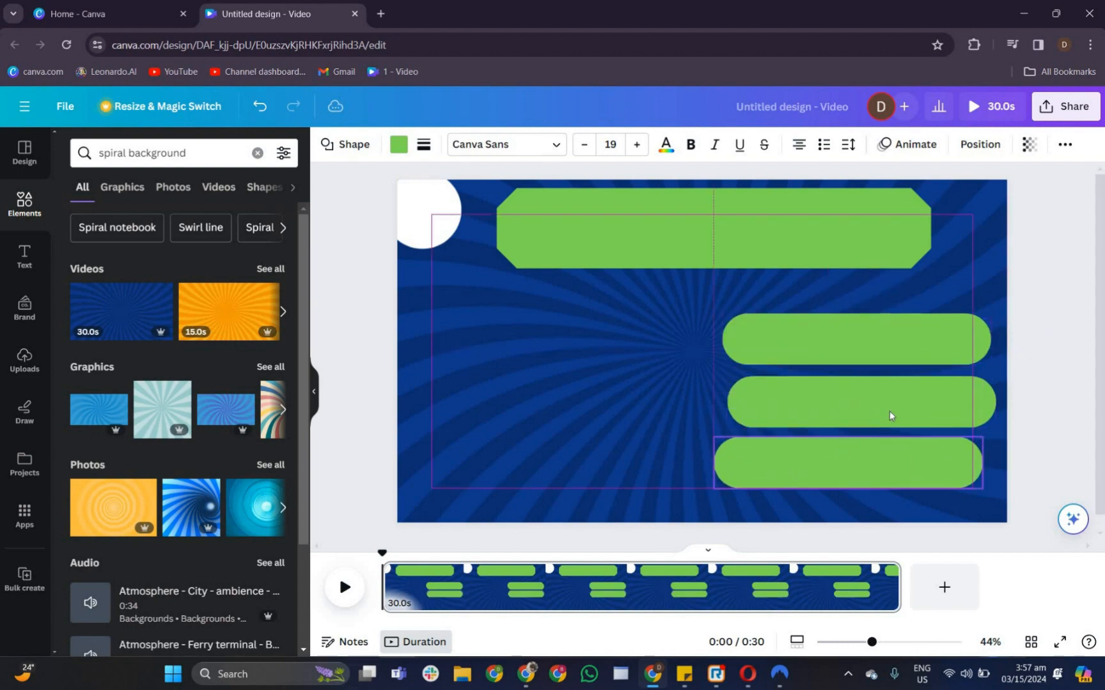
mouse_move(893, 407)
left_mouse_down()
mouse_move(897, 391)
mouse_move(897, 405)
left_mouse_up()
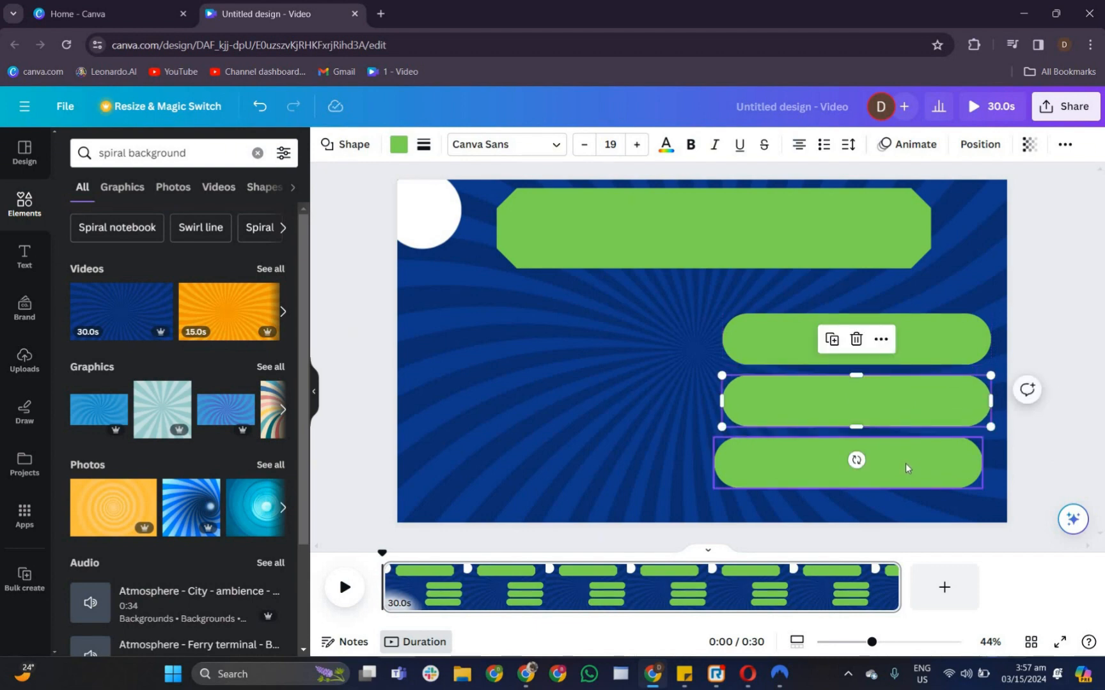
left_click(905, 462)
left_click_drag(904, 462, 912, 459)
left_click(912, 397)
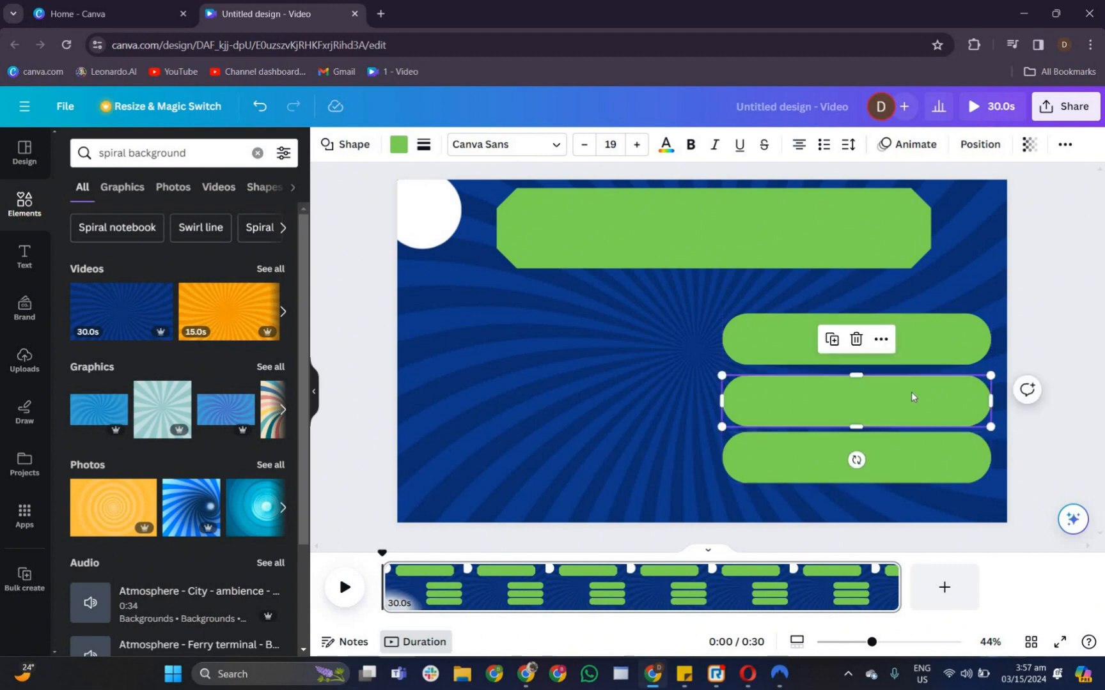
left_click_drag(911, 392, 911, 390)
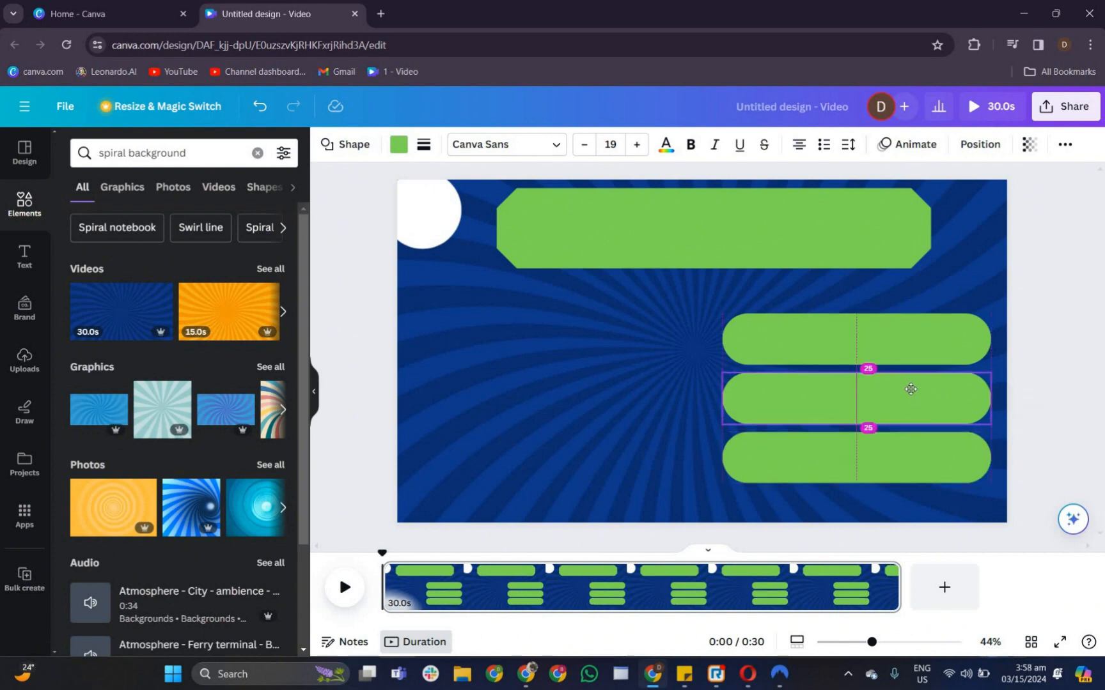
left_click_drag(790, 427, 790, 427)
left_click(648, 446)
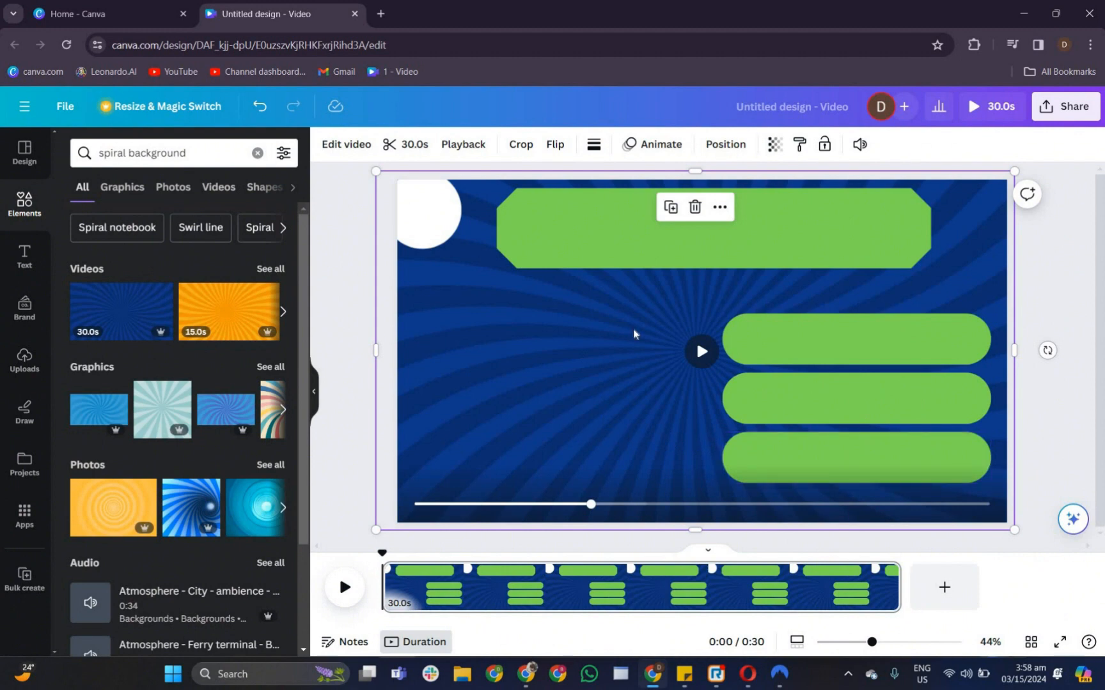
- Add a small white circle and place it at the left end of the first pill bar
key("r")
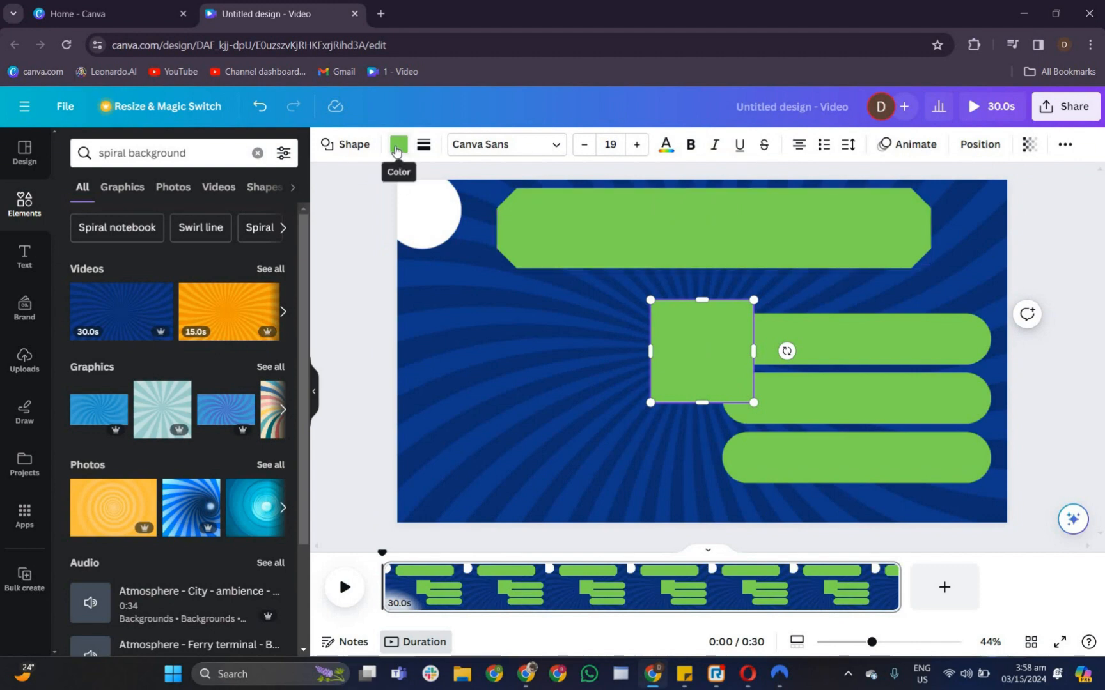
left_click(345, 144)
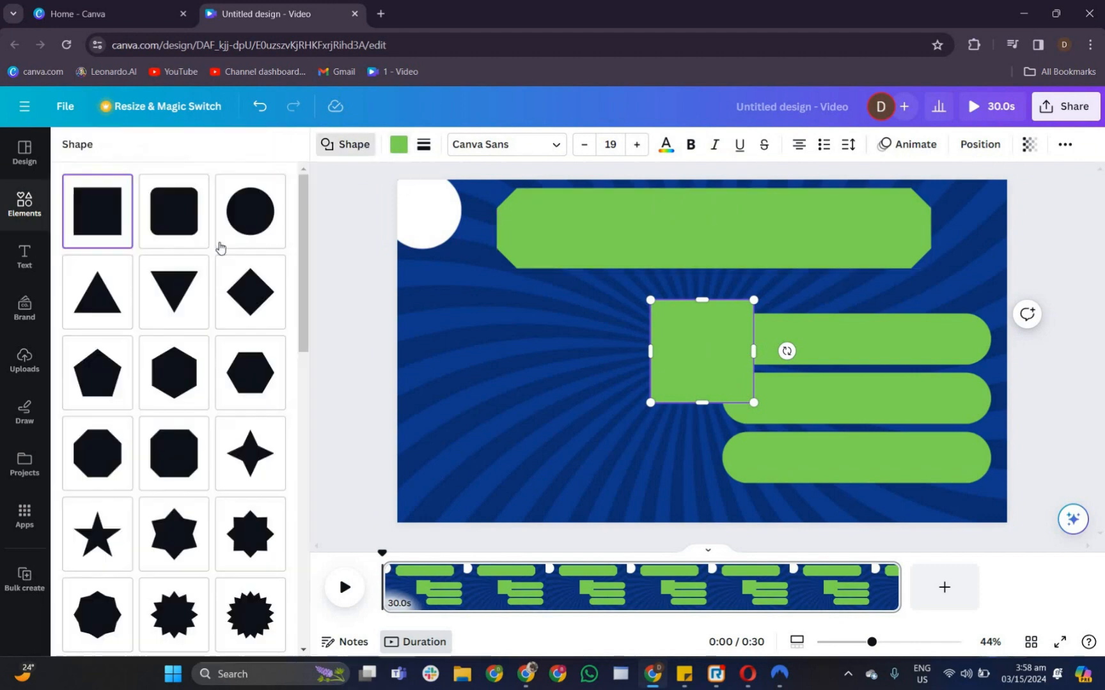
left_click(250, 211)
left_click(399, 144)
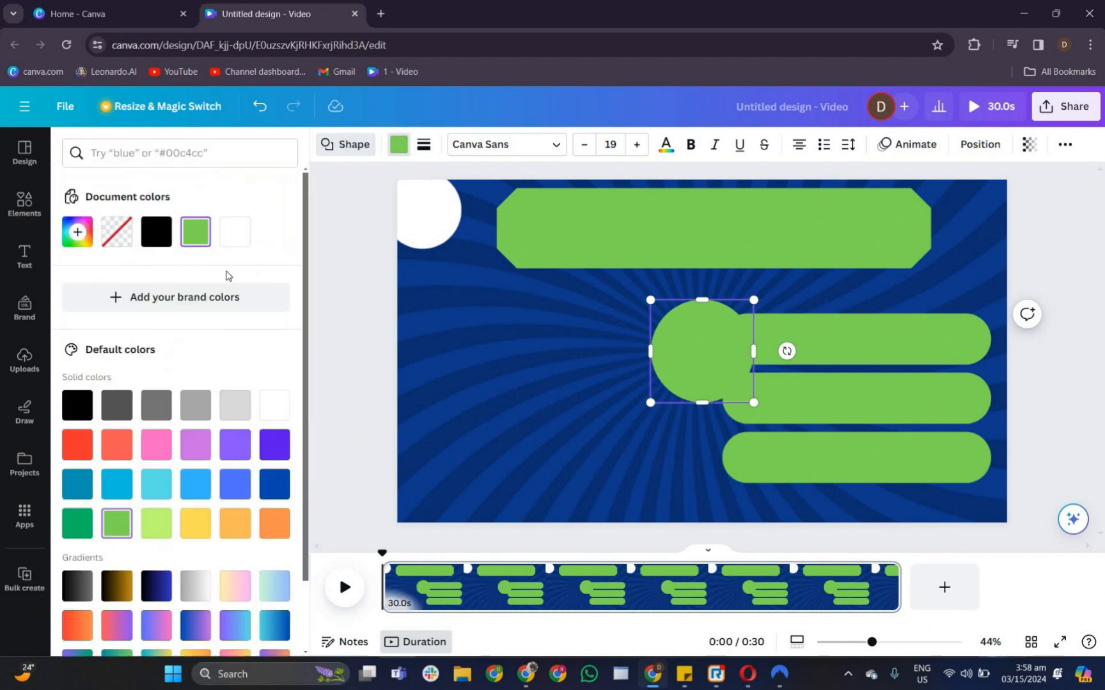
left_click(235, 231)
left_click_drag(753, 402, 734, 353)
left_click(660, 393)
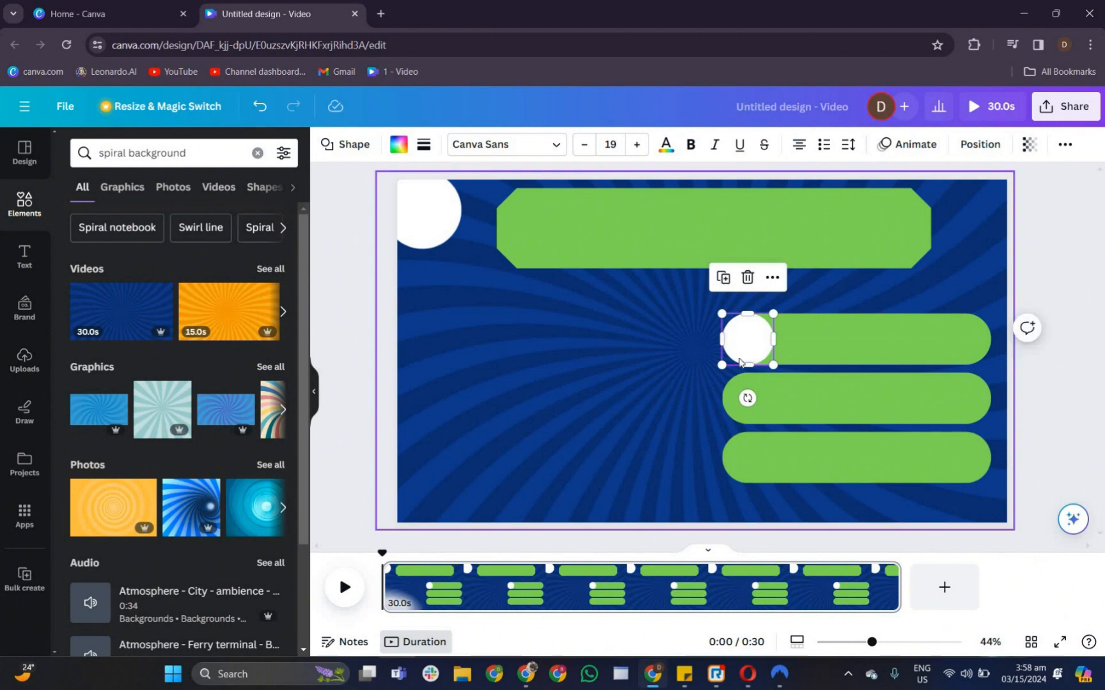
- Duplicate the small white circle twice
left_click(739, 359)
left_click(747, 348)
key("ctrl+d")
key("ctrl+d")
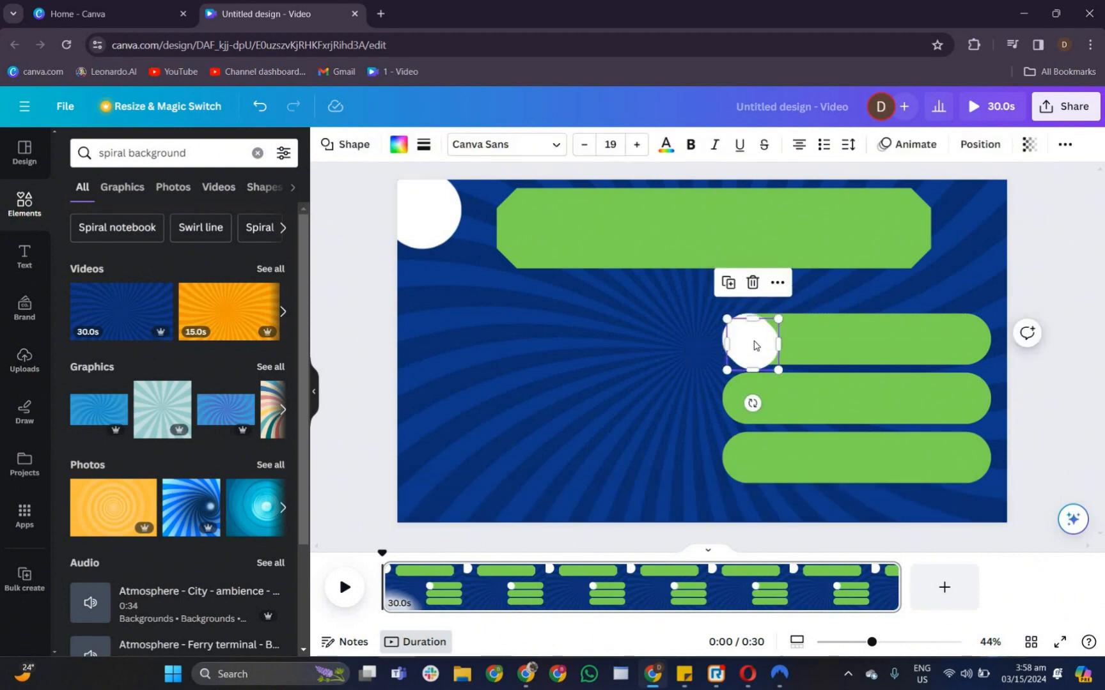
- Place the two white circle copies at the left ends of the third and second pill bars
left_click_drag(753, 349, 741, 446)
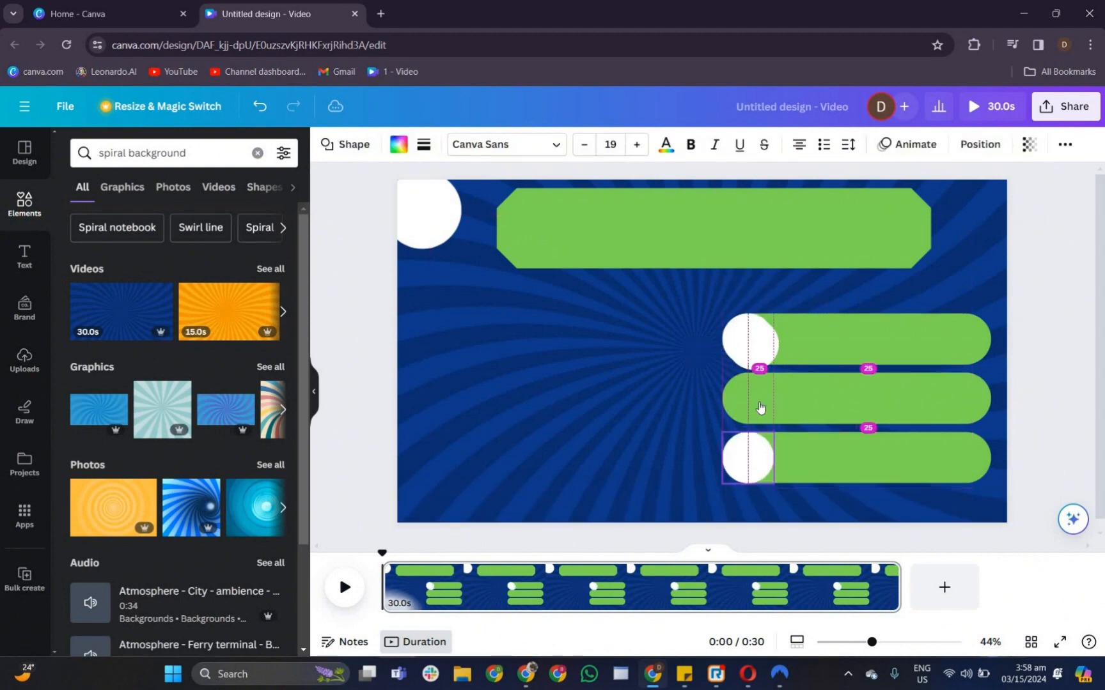
left_click_drag(756, 361, 758, 406)
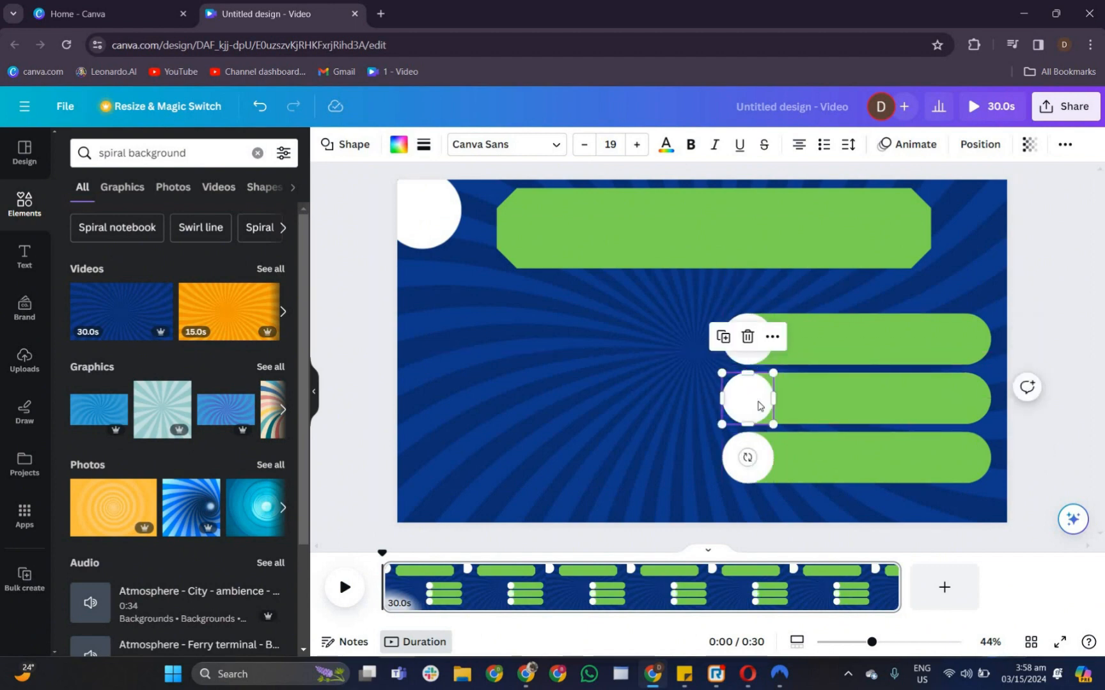
- Switch to ChatGPT, copy the prompt from a sticky note and send it to generate 10 geography quiz questions in a table
left_click(526, 679)
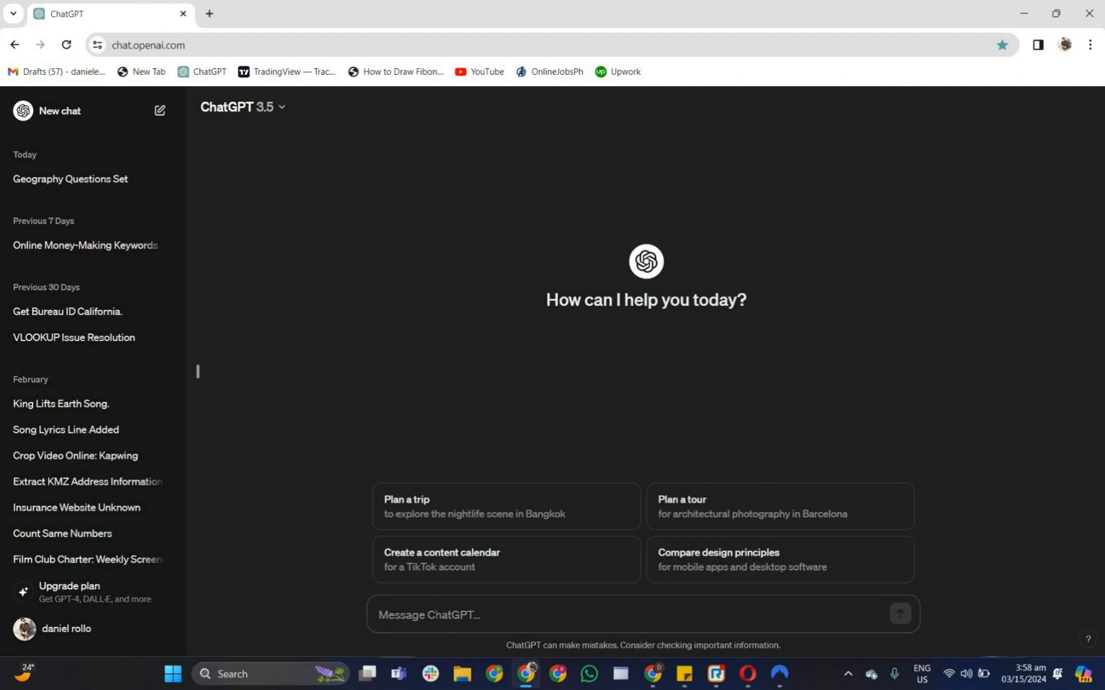
left_click(686, 670)
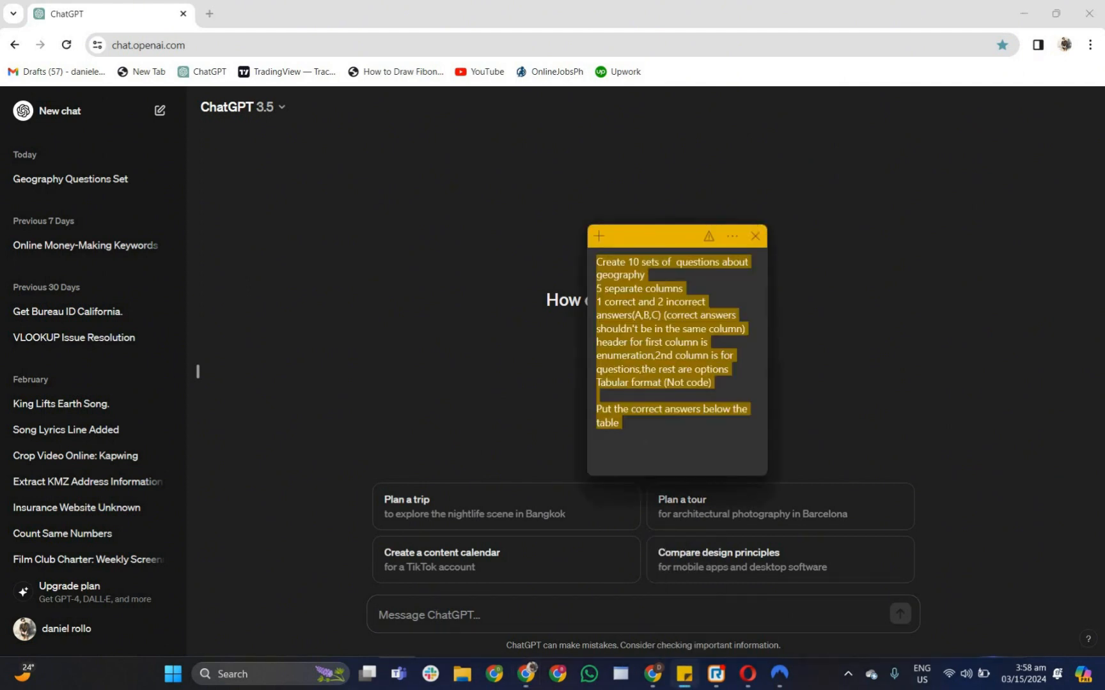
left_click(642, 425)
left_click_drag(642, 425, 572, 264)
key("ctrl+c")
left_click(430, 615)
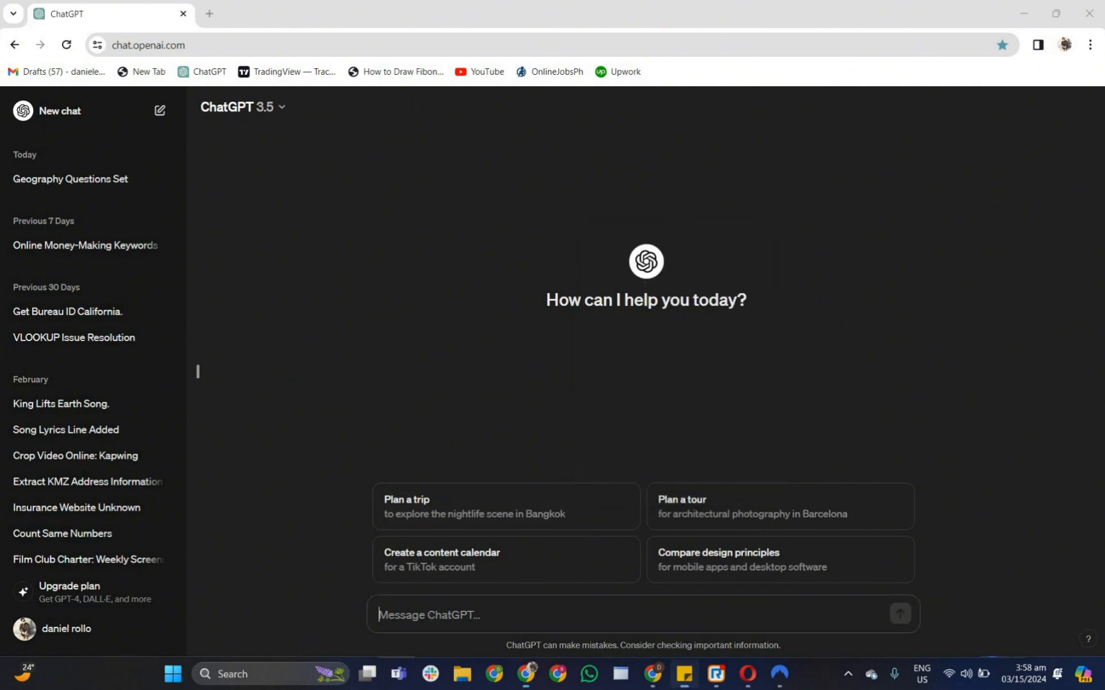
key("ctrl+v")
key("Return")
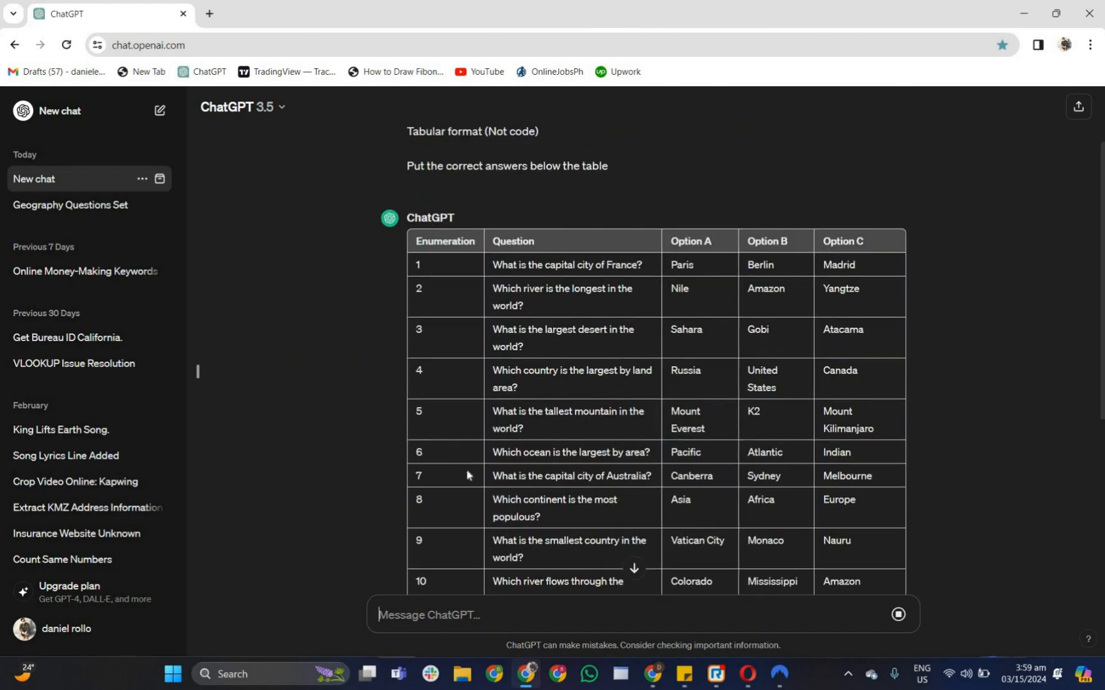
- Back in Canva, add a heading reading 1 and move it into the white circle at the top-left corner
left_click(653, 676)
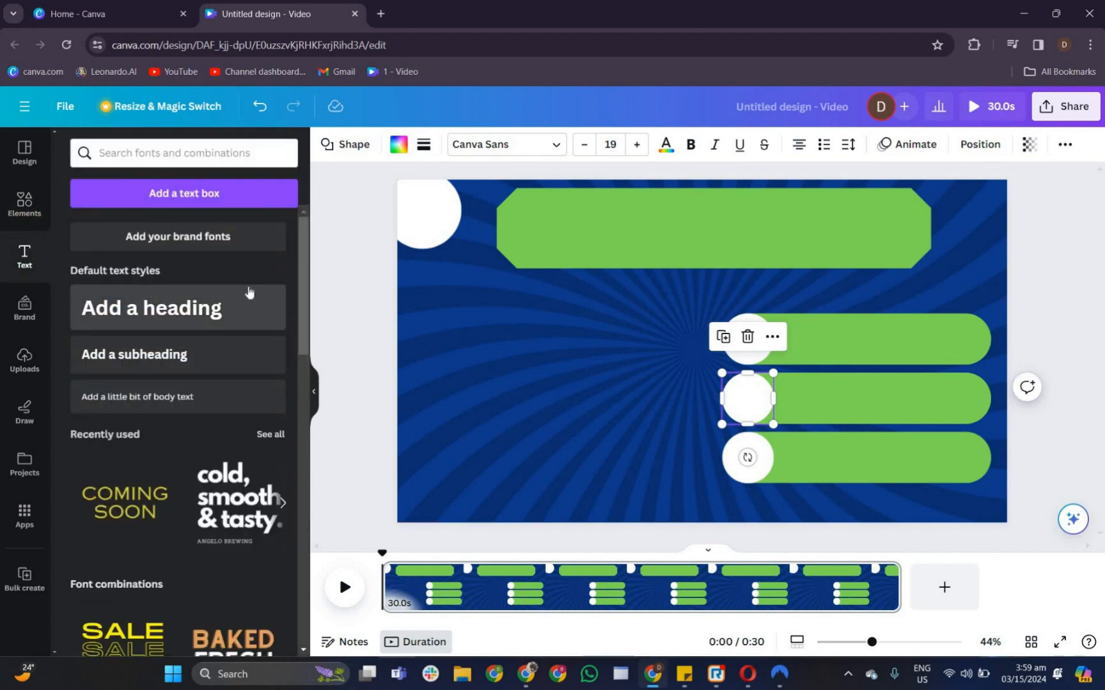
left_click(247, 290)
key("BackSpace")
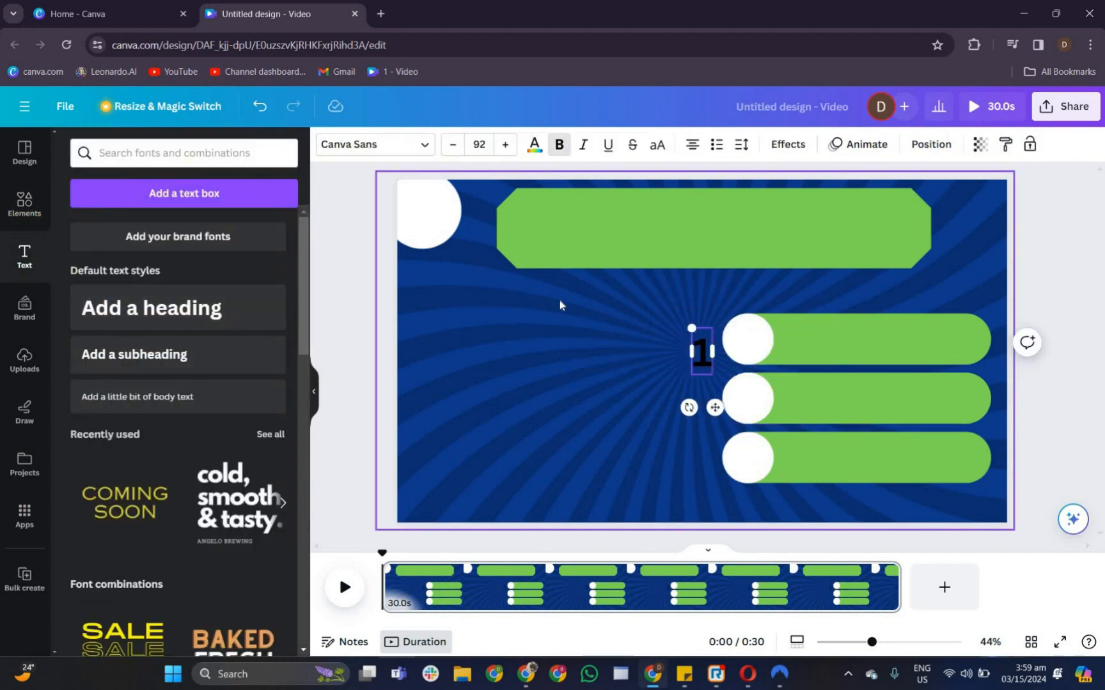
left_click(696, 342)
left_click(701, 371)
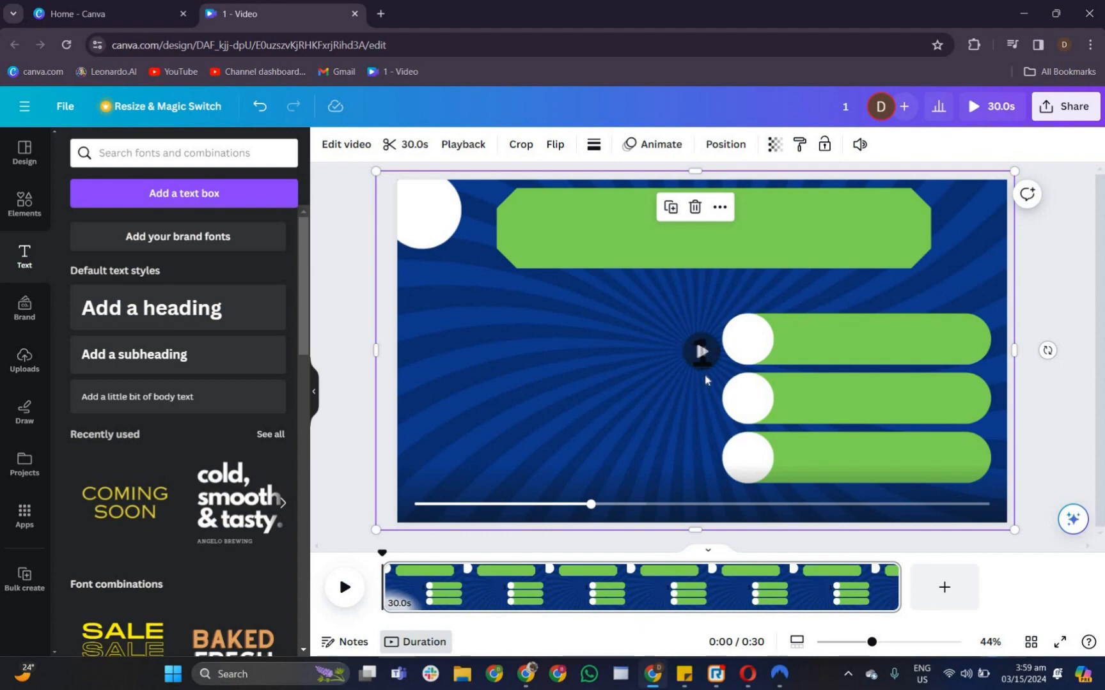
left_click_drag(702, 375, 424, 235)
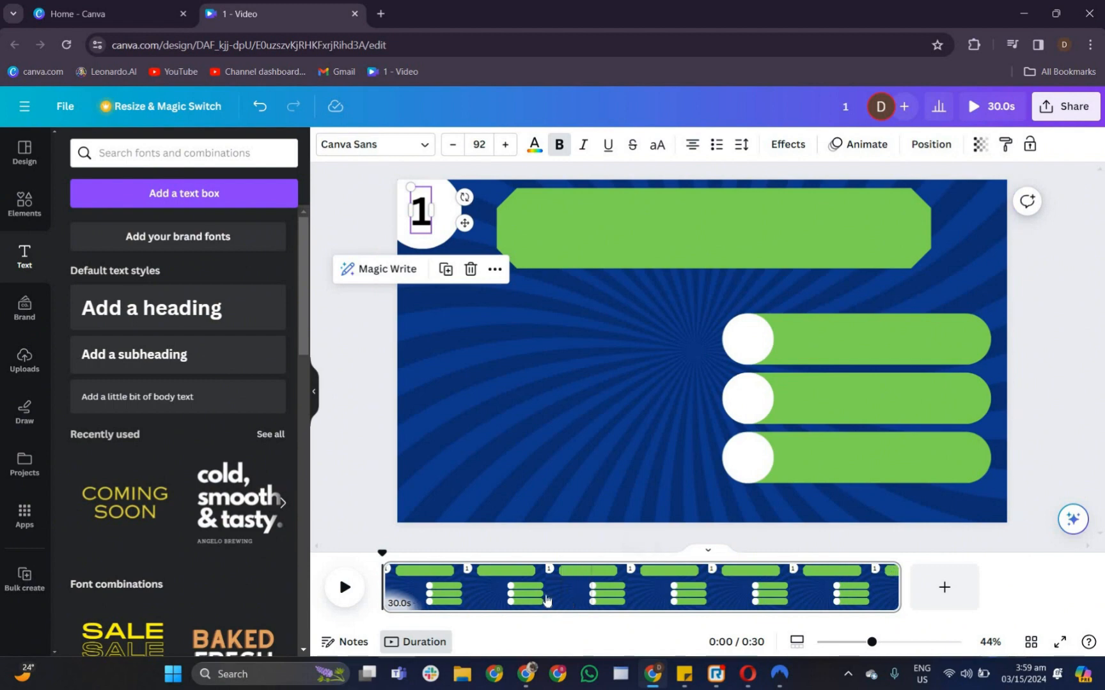
- Copy the first question, 'What is the capital city of France?', from ChatGPT and paste it into a new heading
left_click(533, 677)
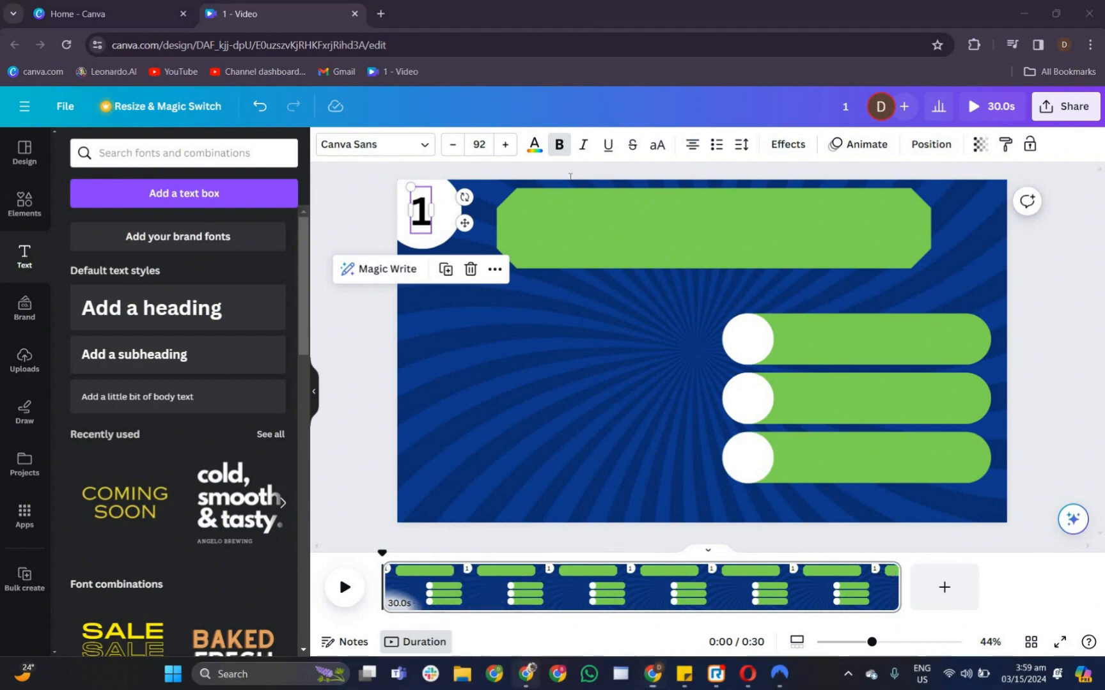
scroll(643, 157, "up", 3)
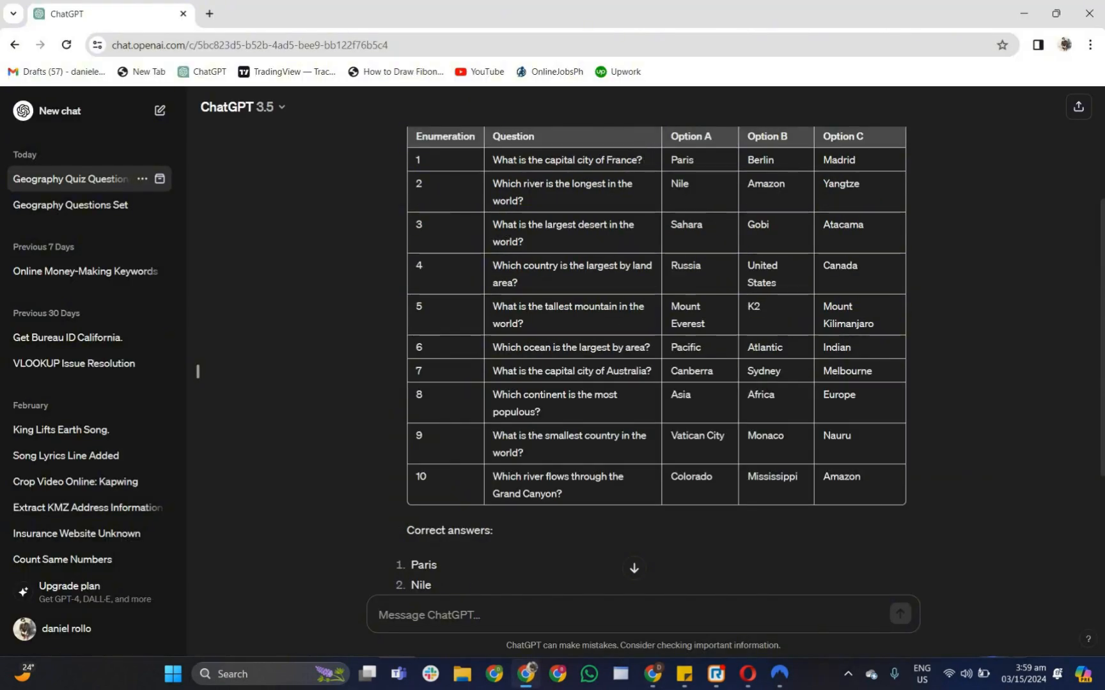
left_click_drag(643, 160, 488, 169)
key("ctrl+c")
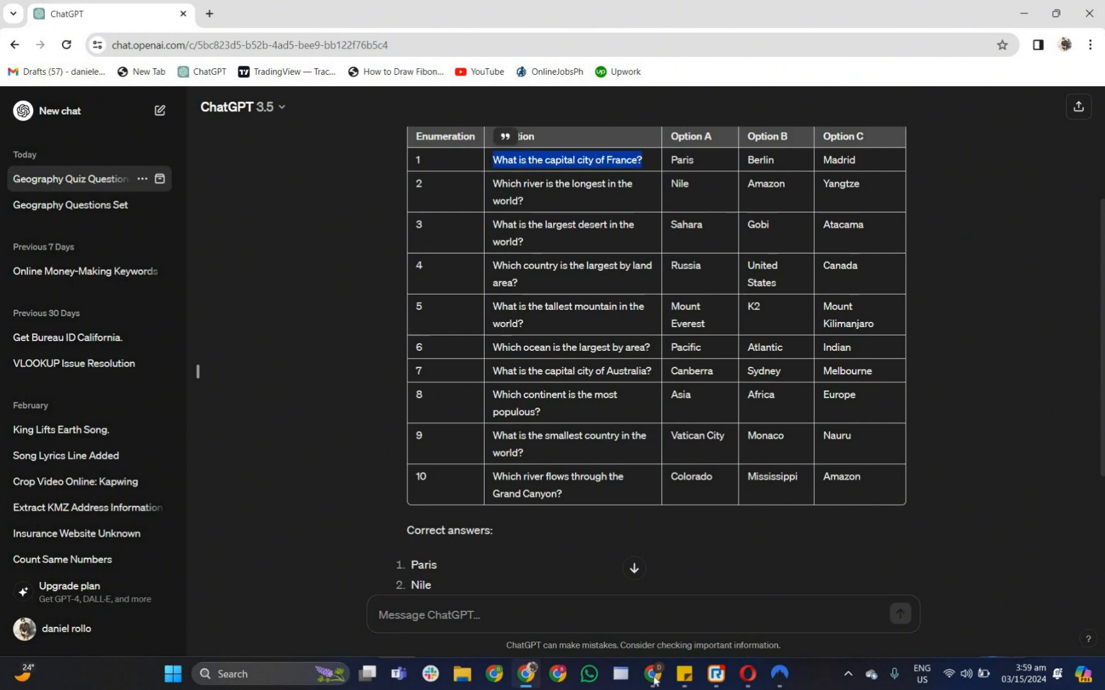
left_click(652, 679)
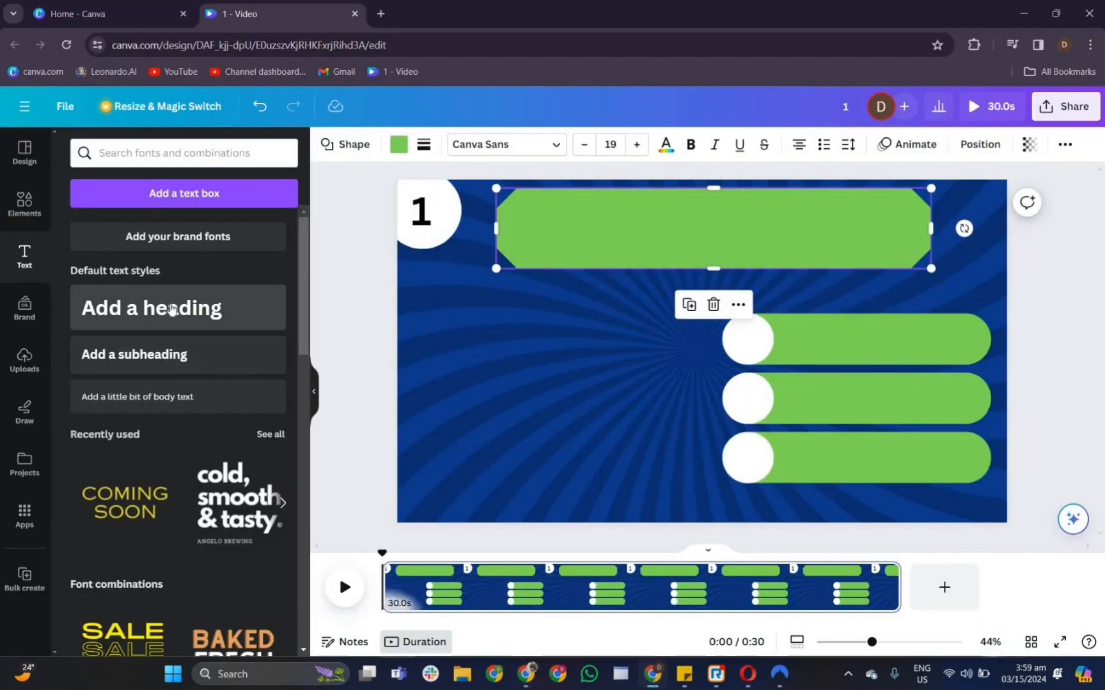
left_click(172, 309)
key("ctrl+v")
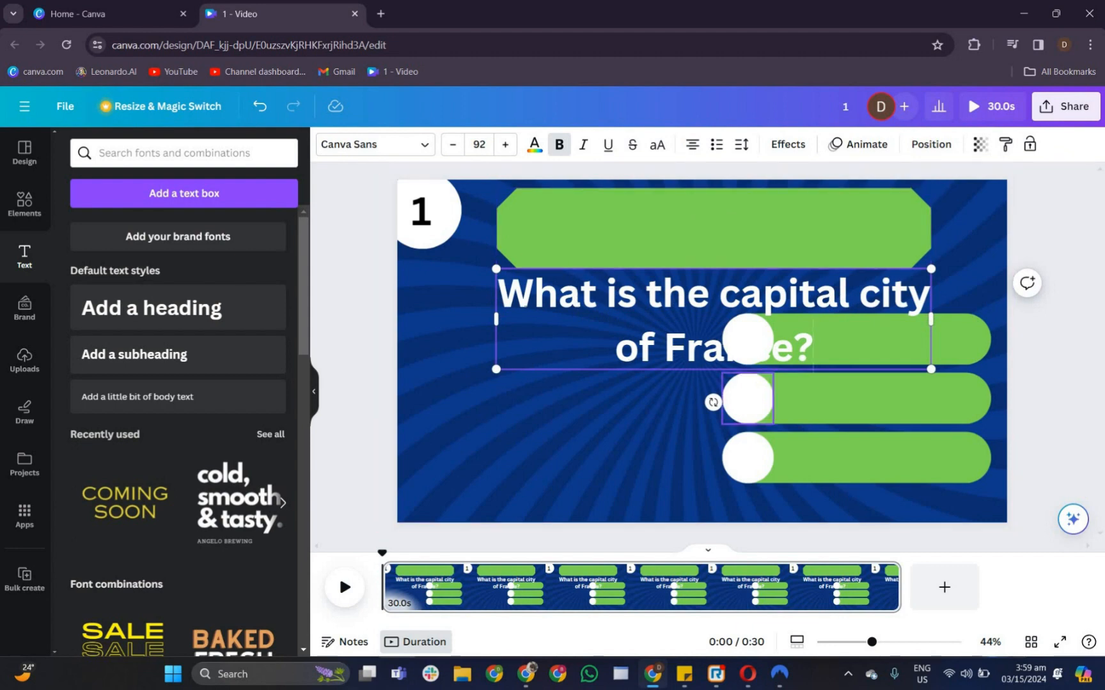
- Select the question text, color it black, and set its font size to 60
key("shift+Home")
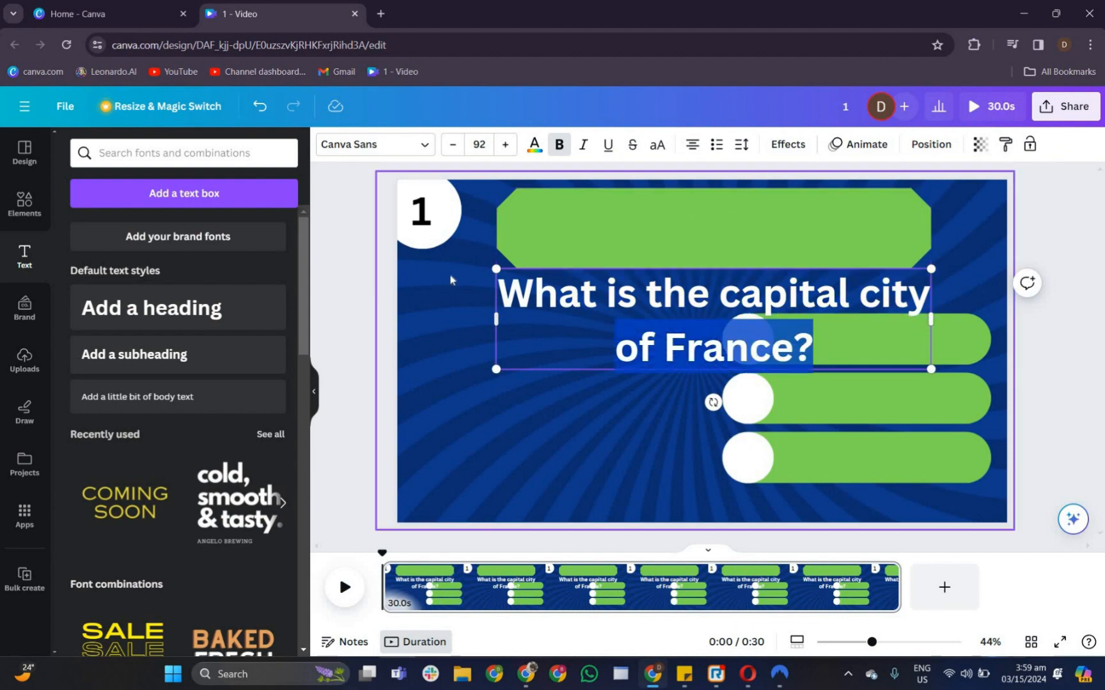
key("shift+Up")
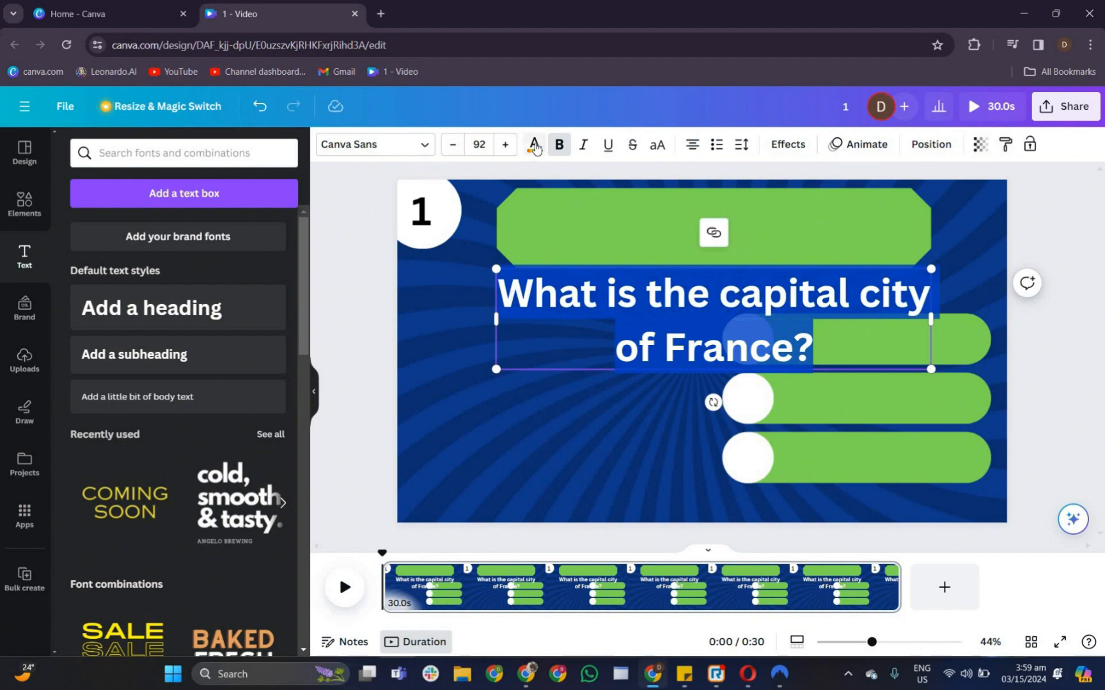
left_click(533, 144)
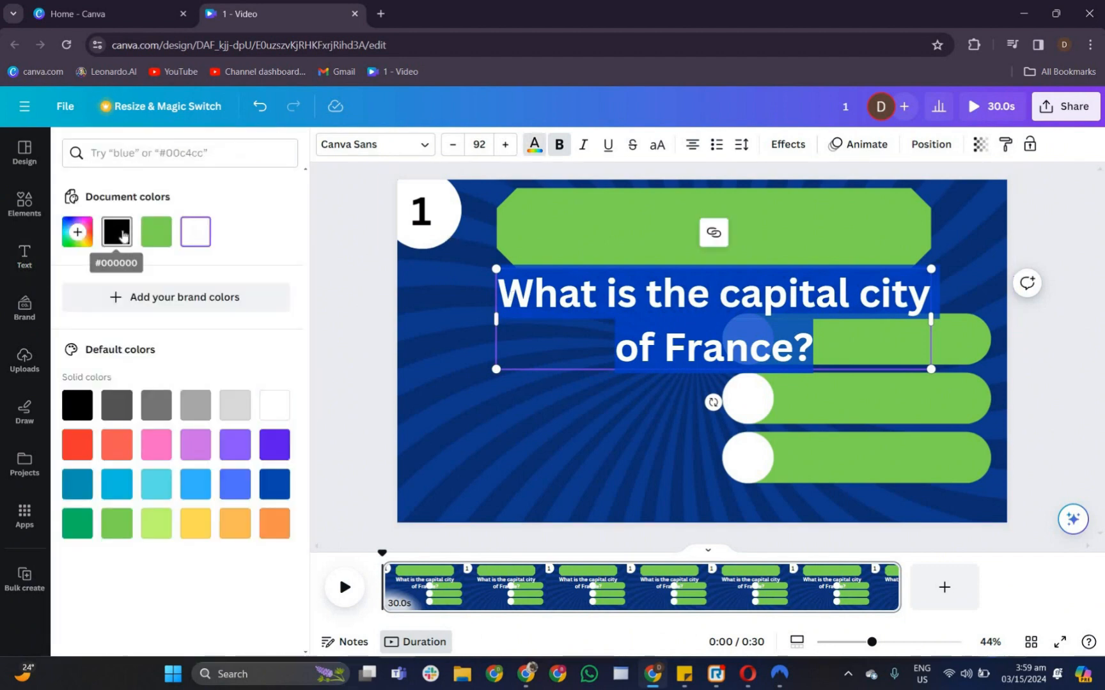
left_click(467, 150)
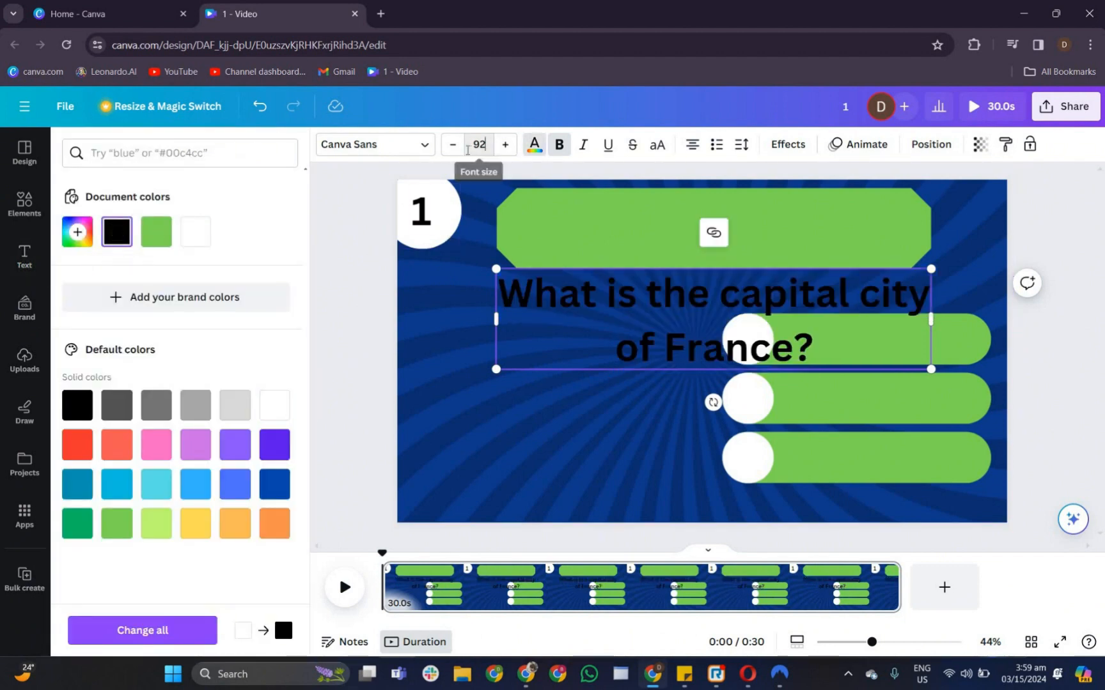
type("60")
key("Return")
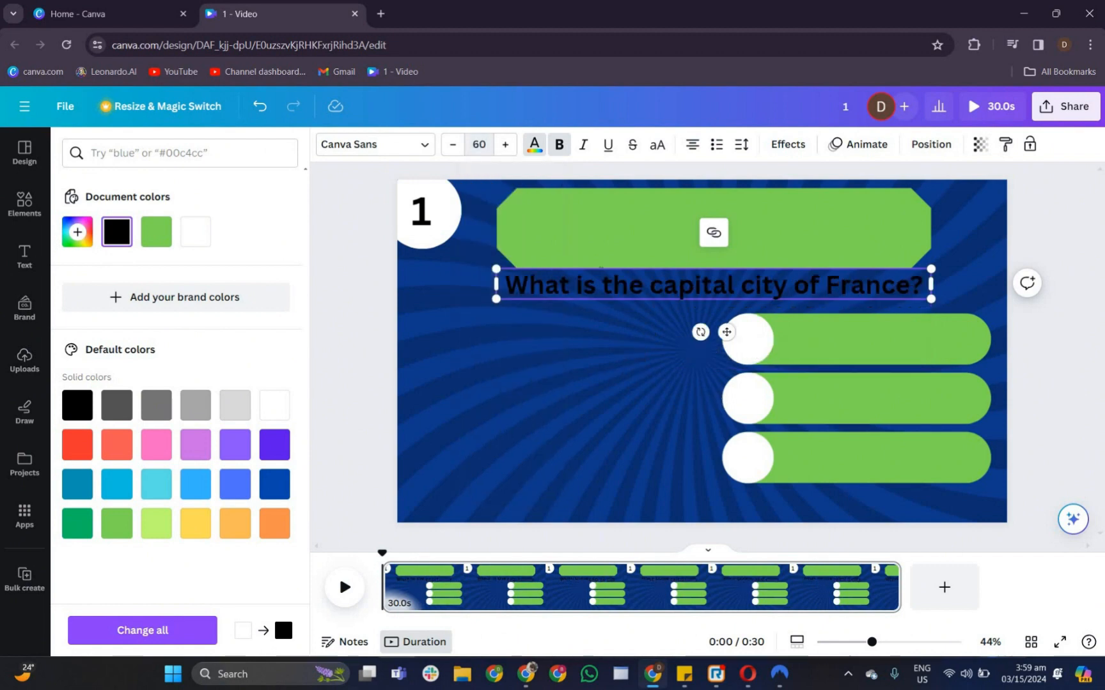